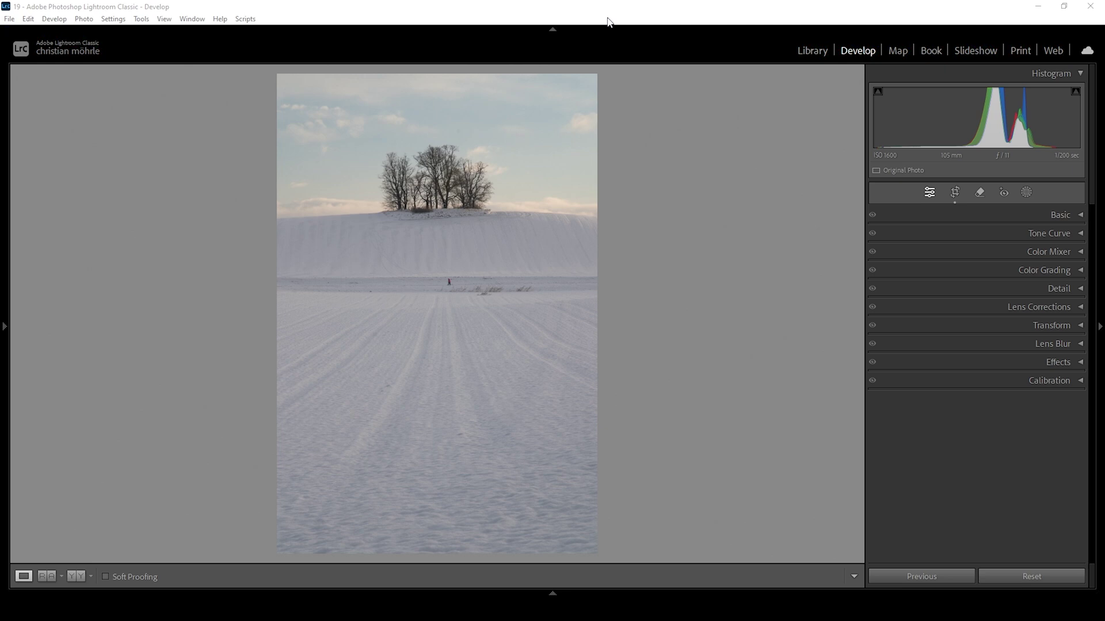
Switch the camera profile to Adobe Landscape
left_click(1081, 215)
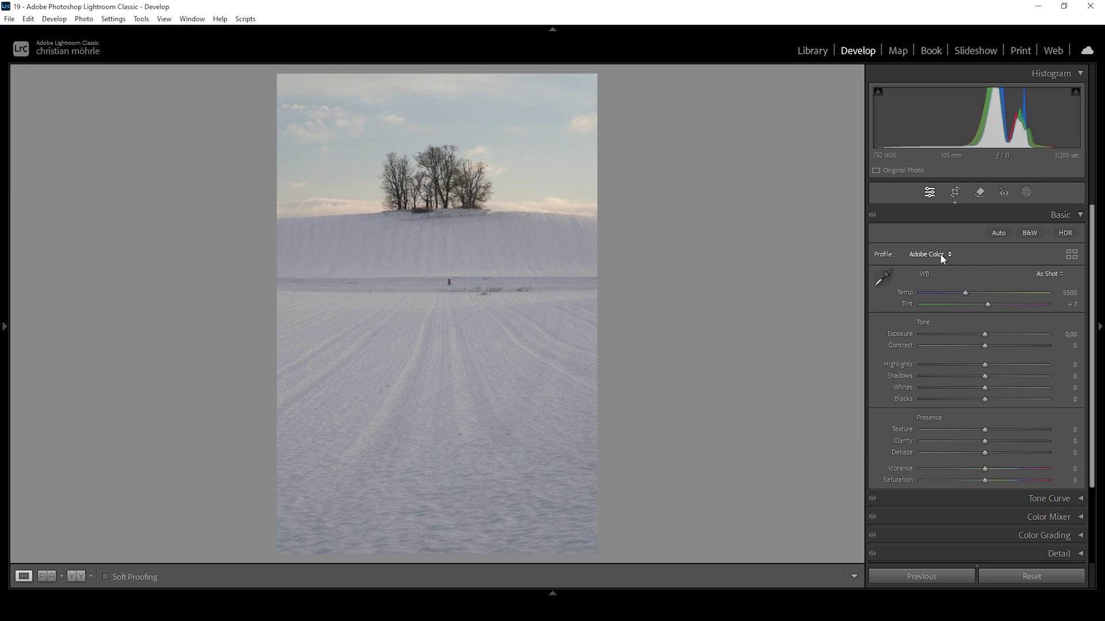
left_click(934, 254)
left_click(977, 282)
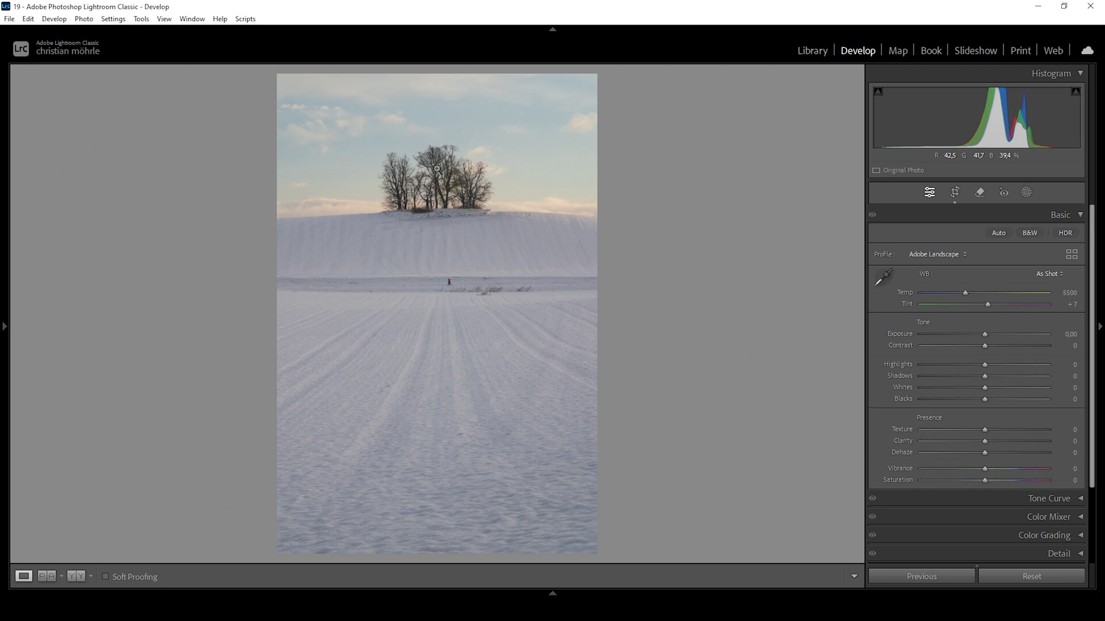
Set Exposure +0.75, Highlights +83, Whites +10, Shadows −19 and Blacks −9
left_click_drag(985, 333, 995, 335)
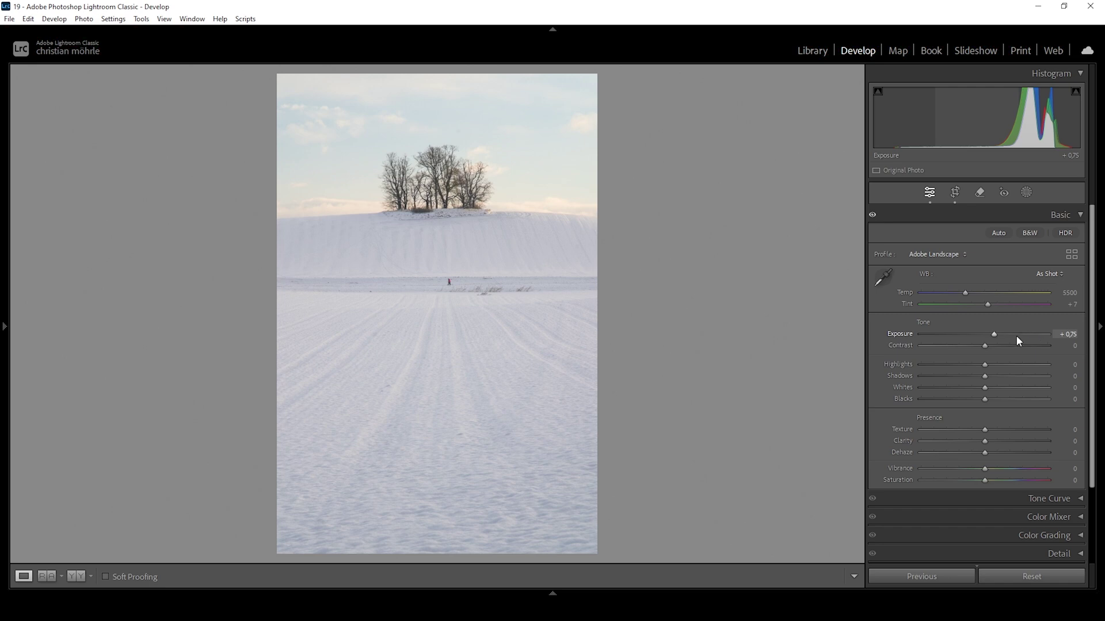
left_click_drag(985, 368, 1034, 365)
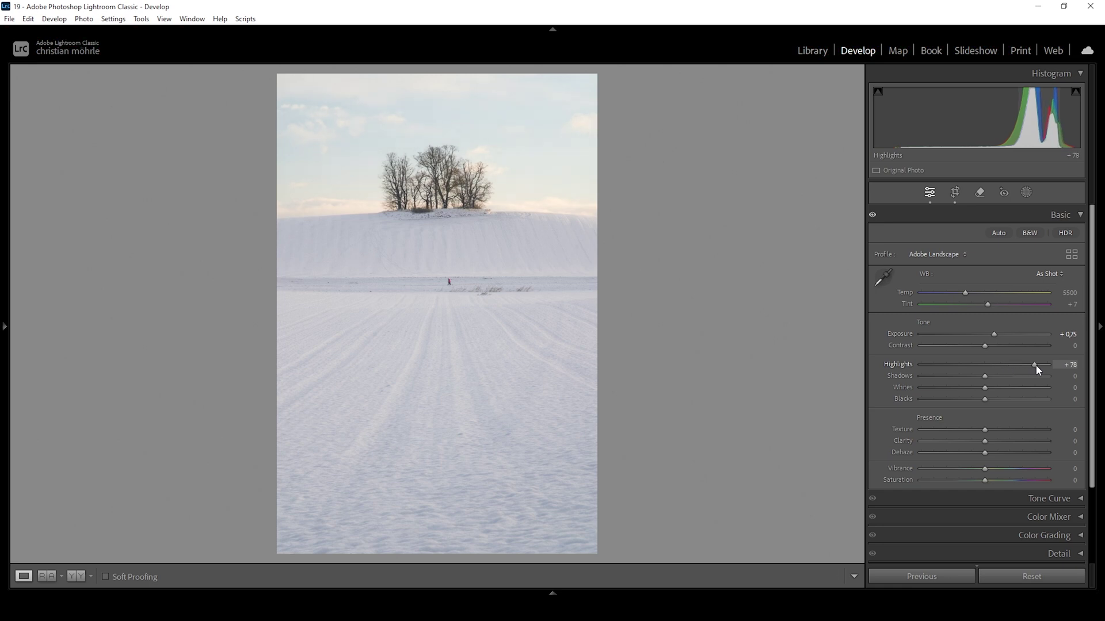
left_click_drag(1036, 365, 1038, 365)
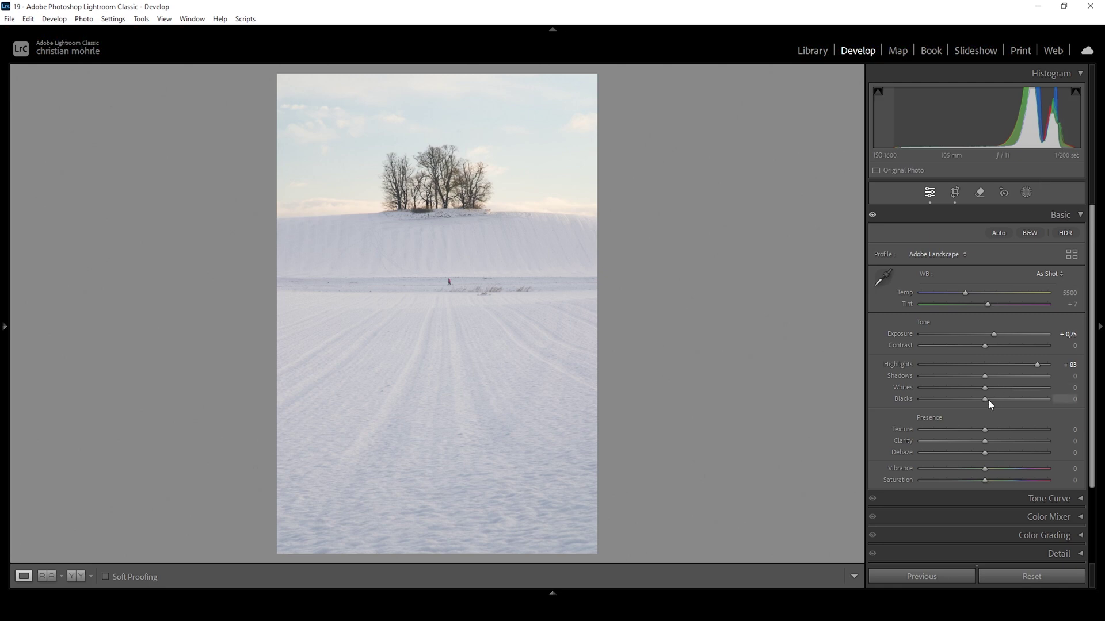
left_click_drag(987, 389, 994, 392)
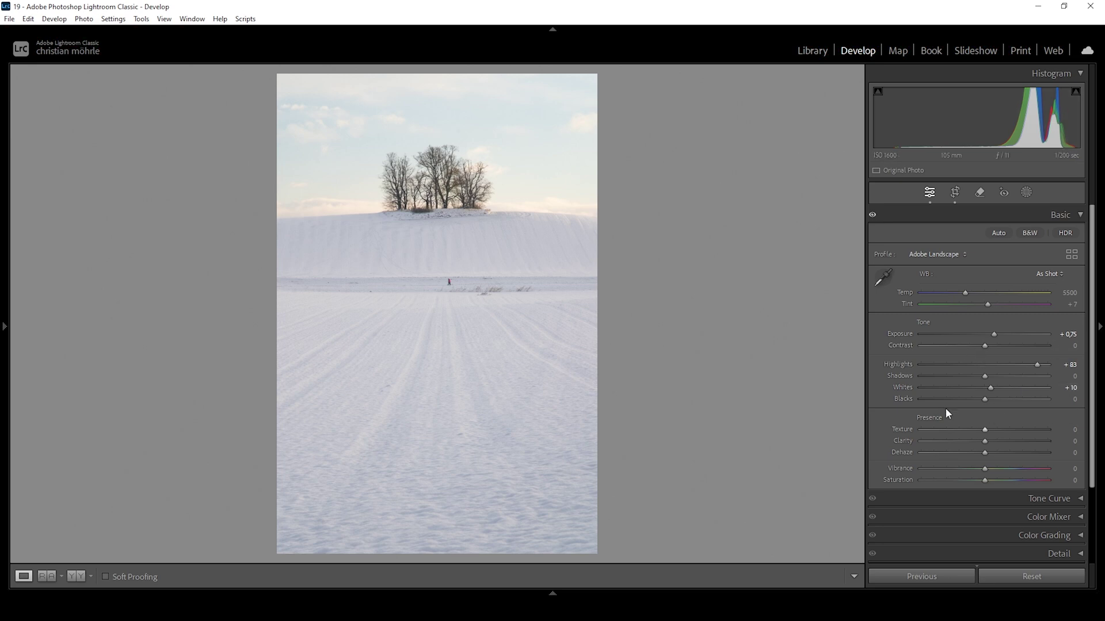
mouse_move(982, 377)
left_mouse_down()
mouse_move(972, 377)
mouse_move(983, 399)
left_mouse_up()
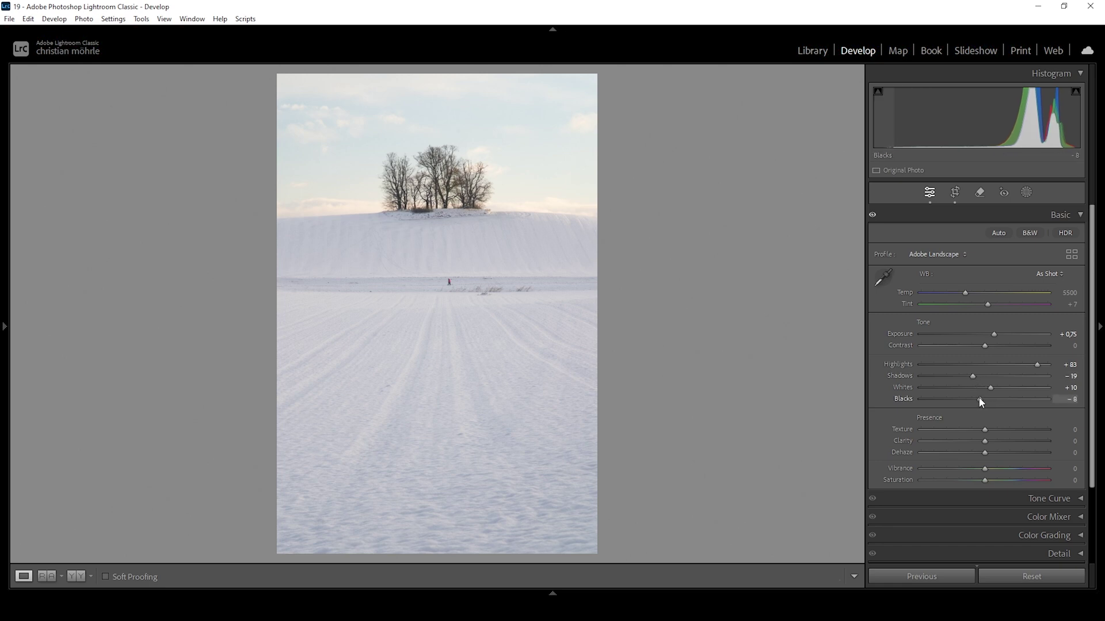
left_click_drag(979, 398, 977, 398)
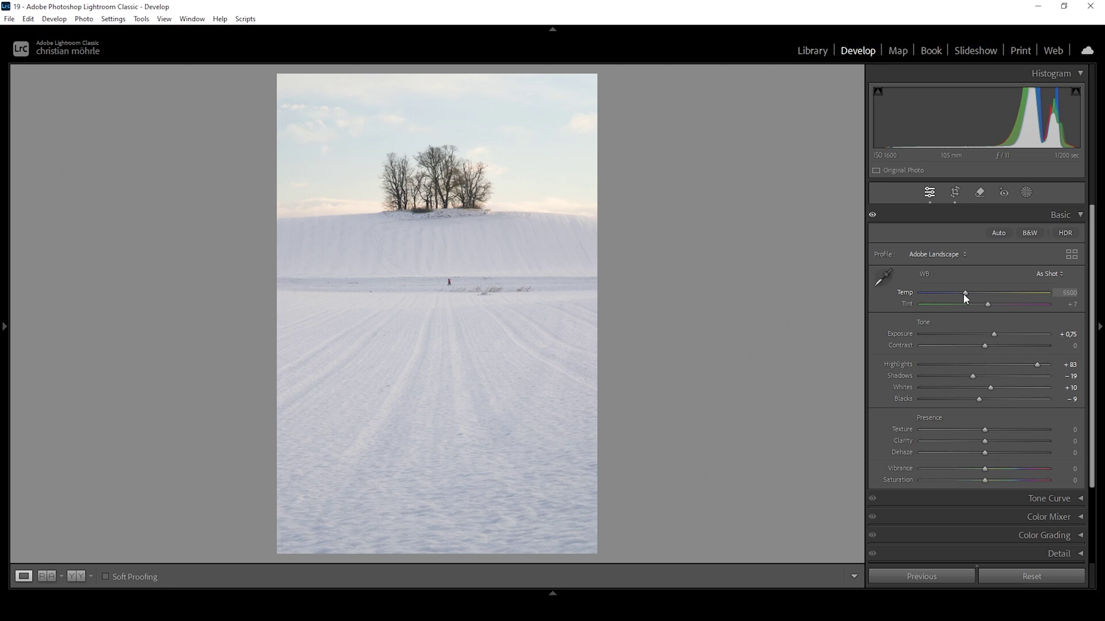
Cool Temp to 5250, add Texture +4, Clarity +3, Dehaze +2, Vibrance +15, and compare Before/After
left_click_drag(964, 294, 962, 298)
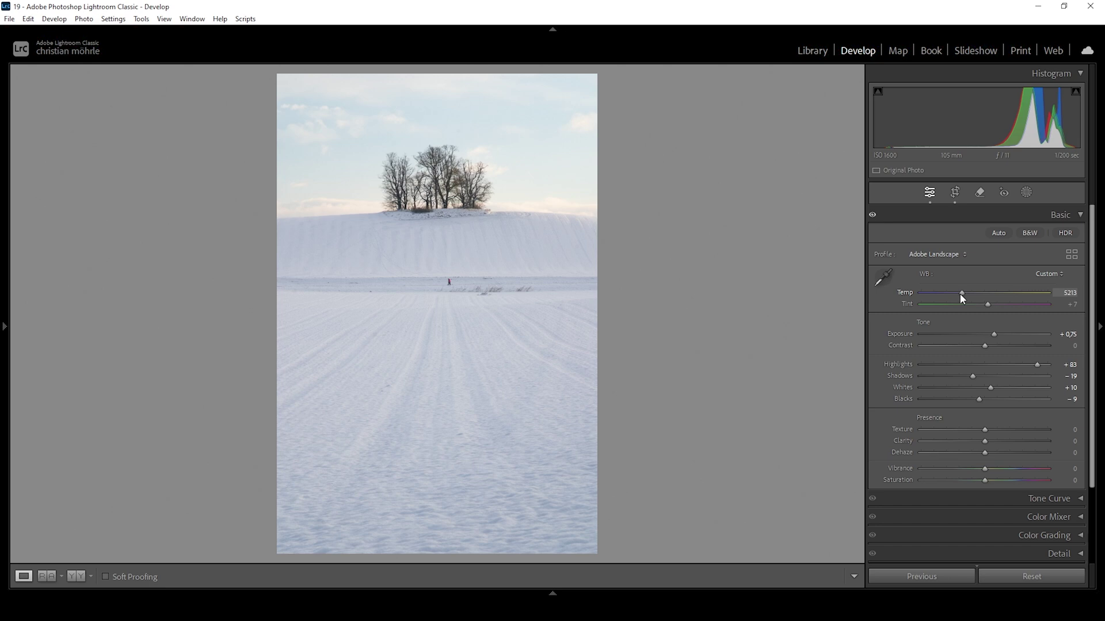
left_click_drag(960, 293, 961, 294)
left_click_drag(985, 431, 985, 444)
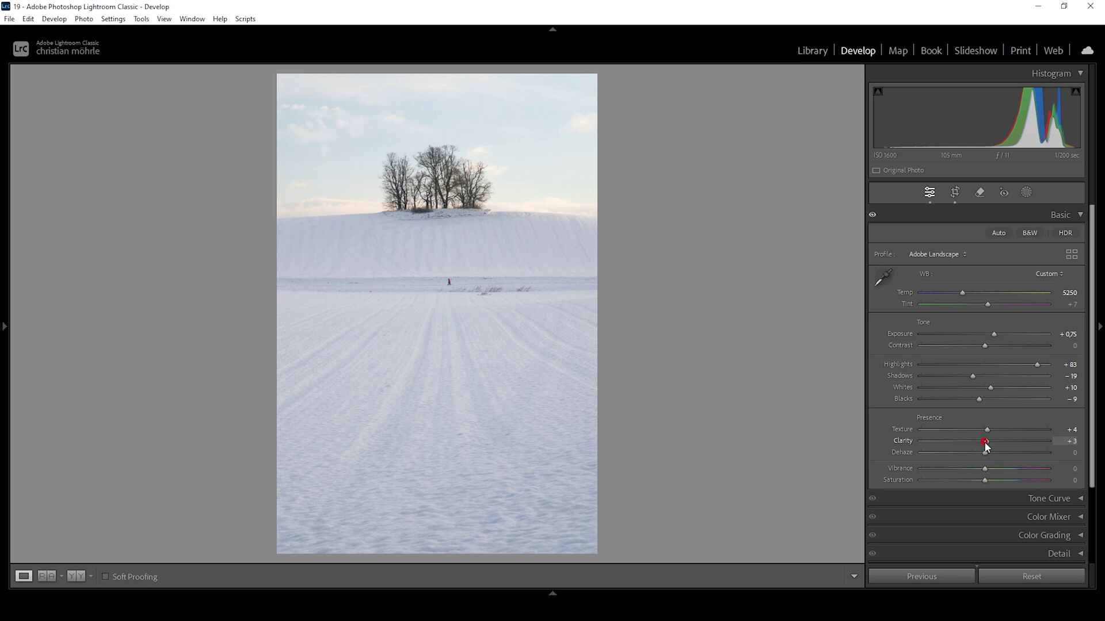
left_click_drag(986, 455, 987, 455)
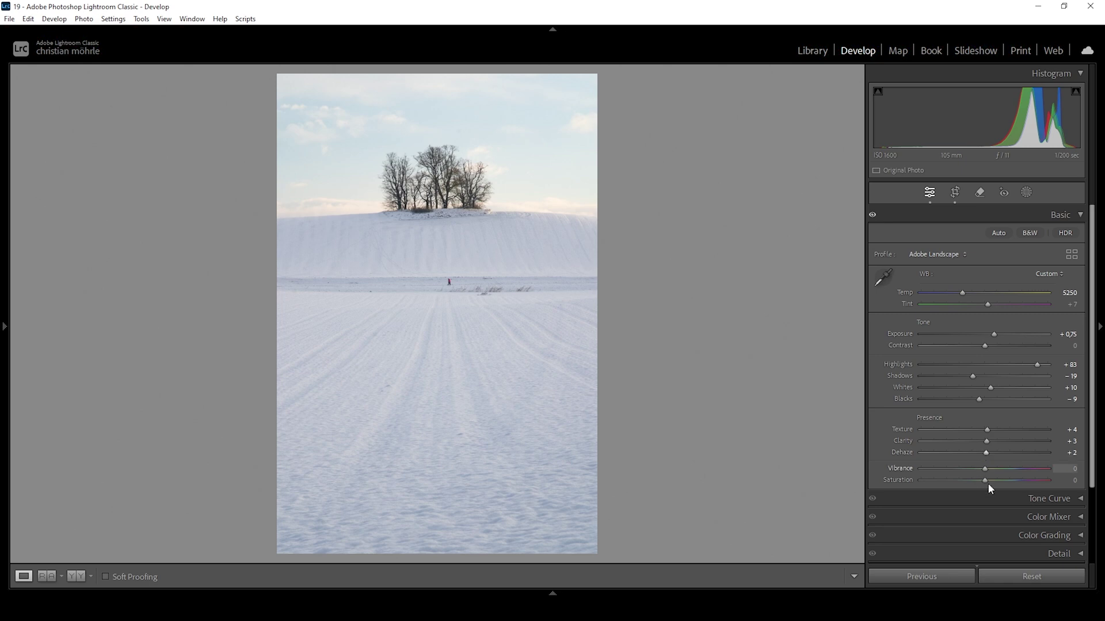
left_click_drag(986, 469, 996, 470)
left_click(75, 577)
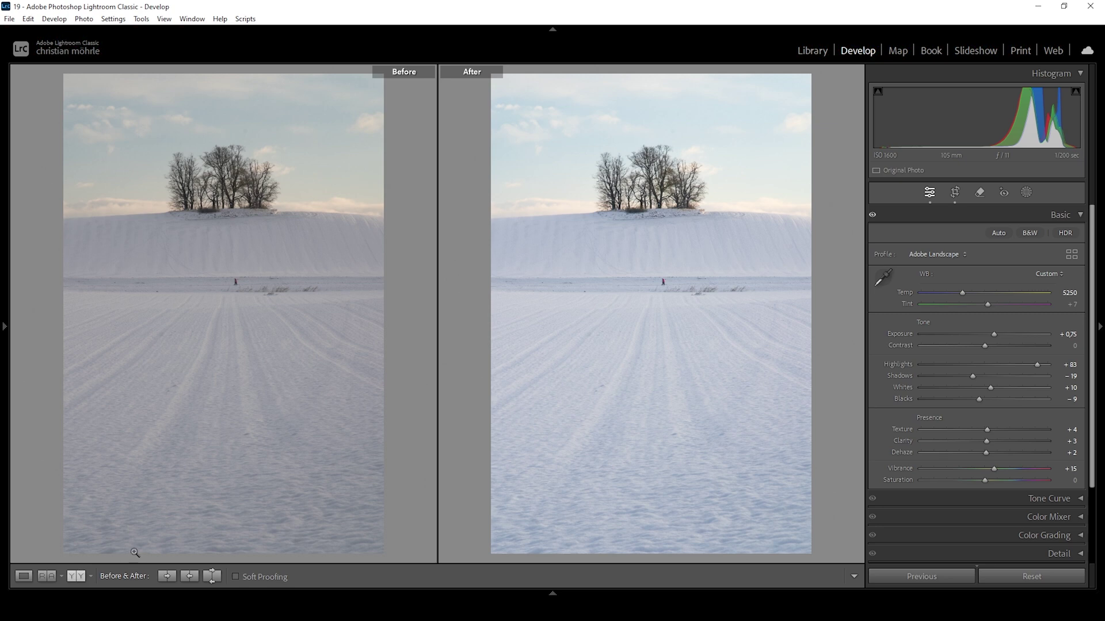
Return to Loupe view, trial a post-crop vignette, reset its Amount to 0, and collapse the panels
left_click(32, 577)
left_click(1072, 217)
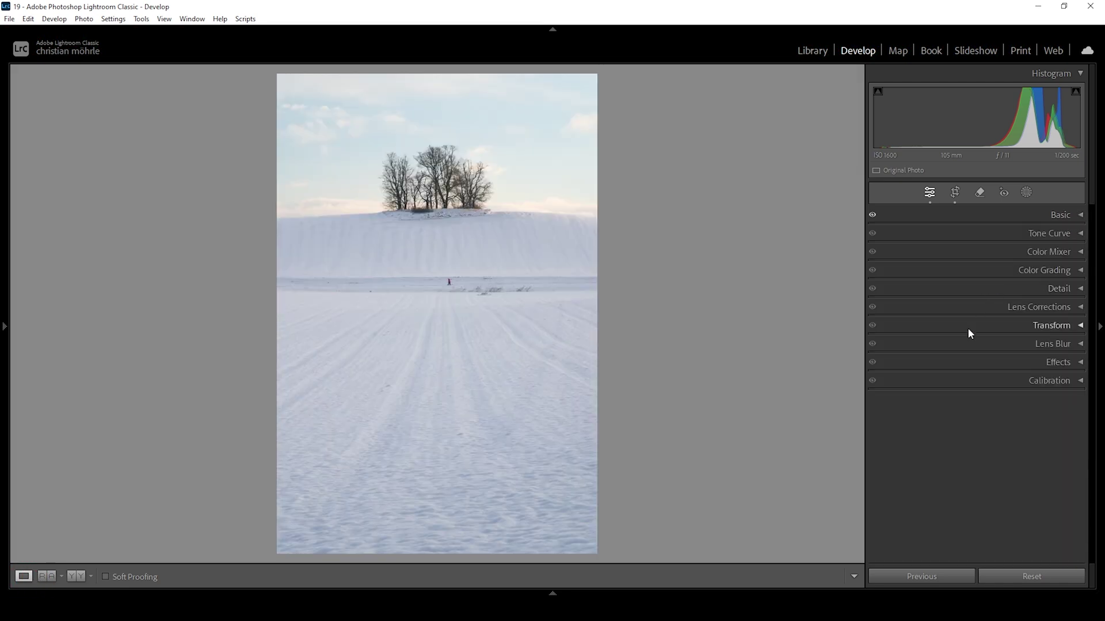
left_click(1064, 366)
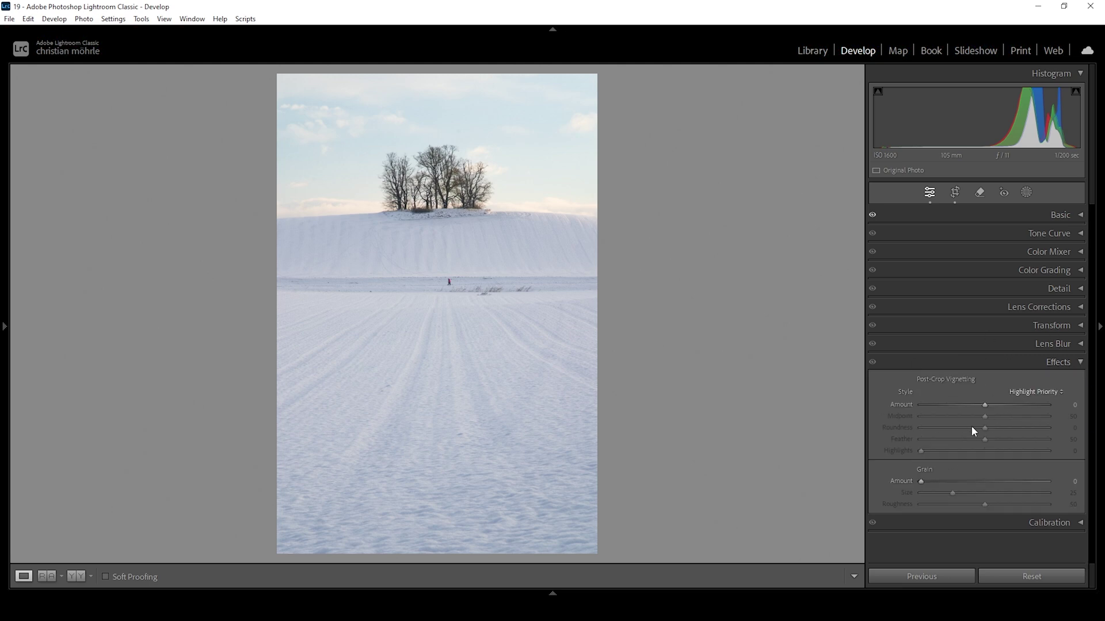
left_click_drag(985, 405, 976, 407)
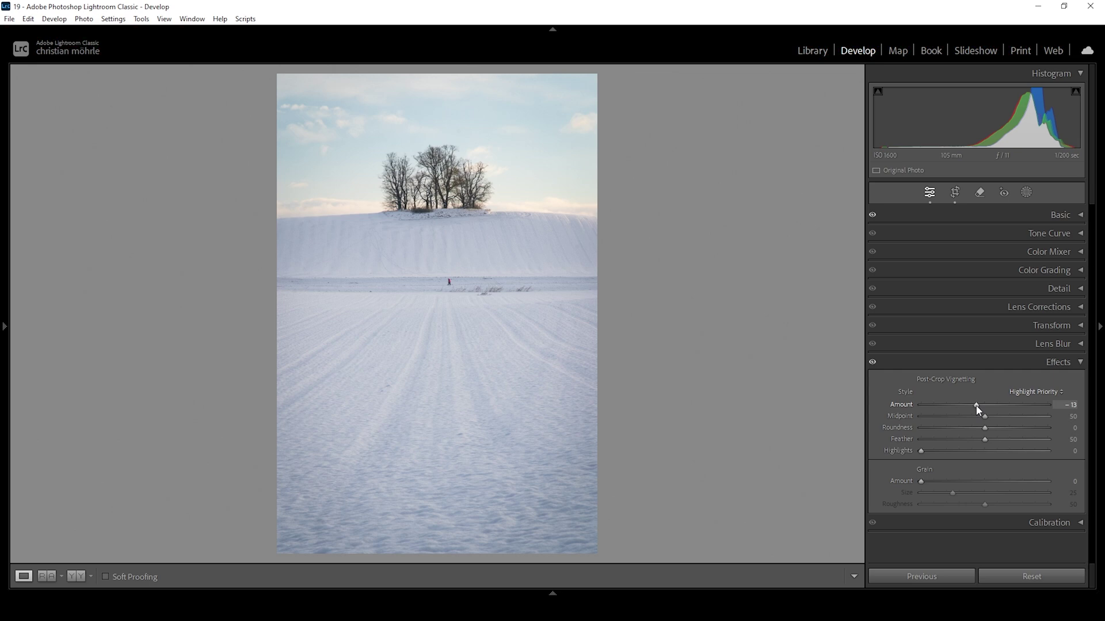
double_click(976, 406)
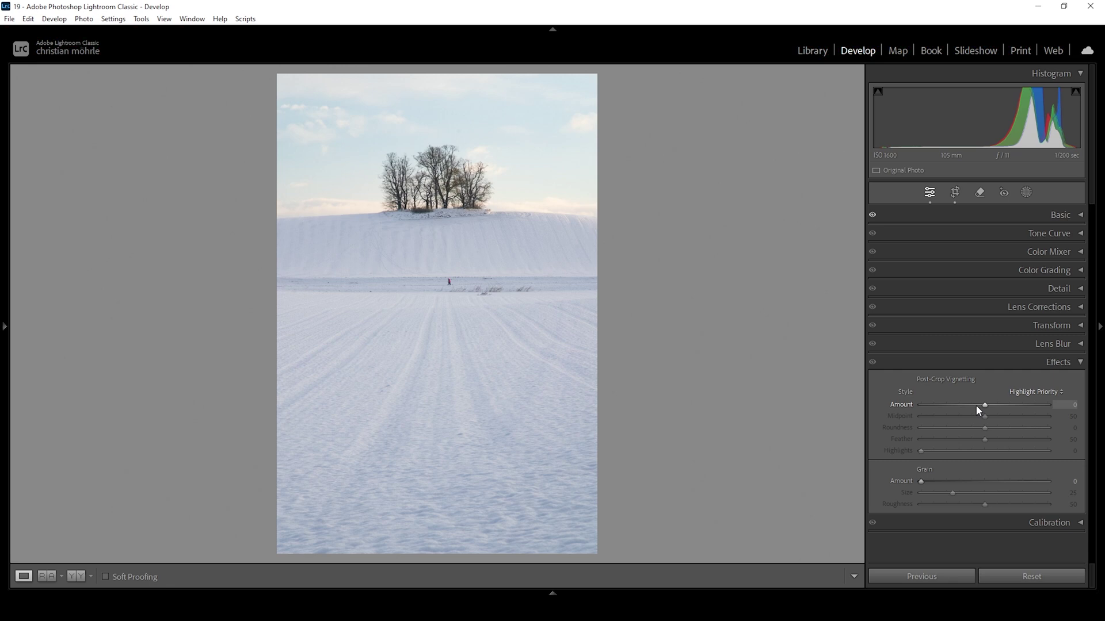
left_click(1050, 364)
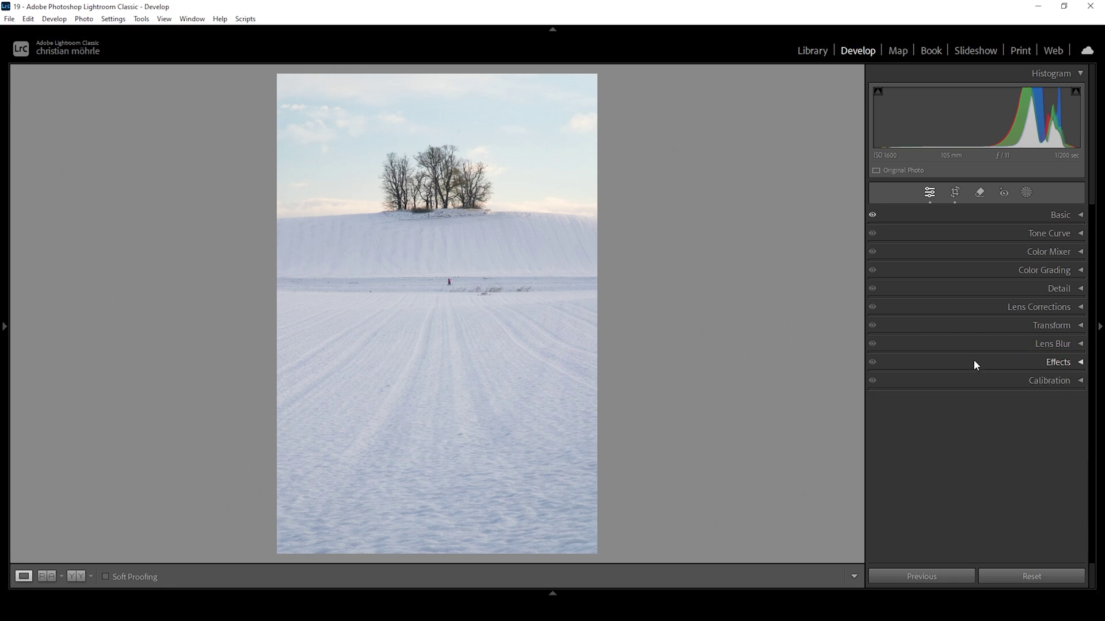
Draw a linear gradient up from the bottom edge over the foreground snow at Exposure −0.71
left_click(1027, 194)
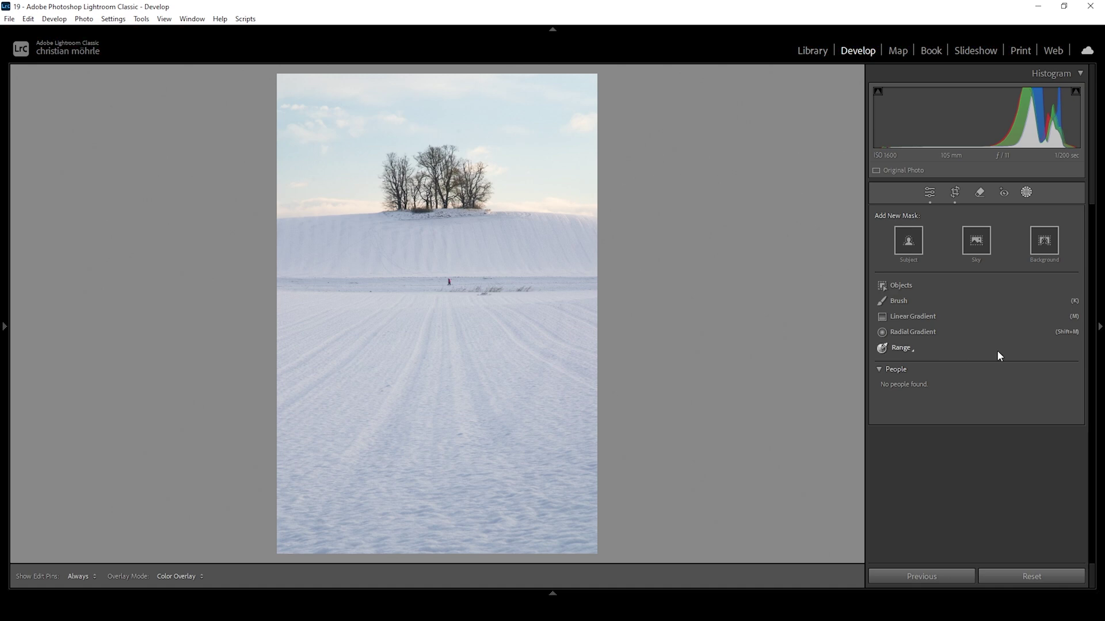
left_click(912, 316)
left_click_drag(523, 517, 504, 320)
left_click_drag(537, 529, 535, 530)
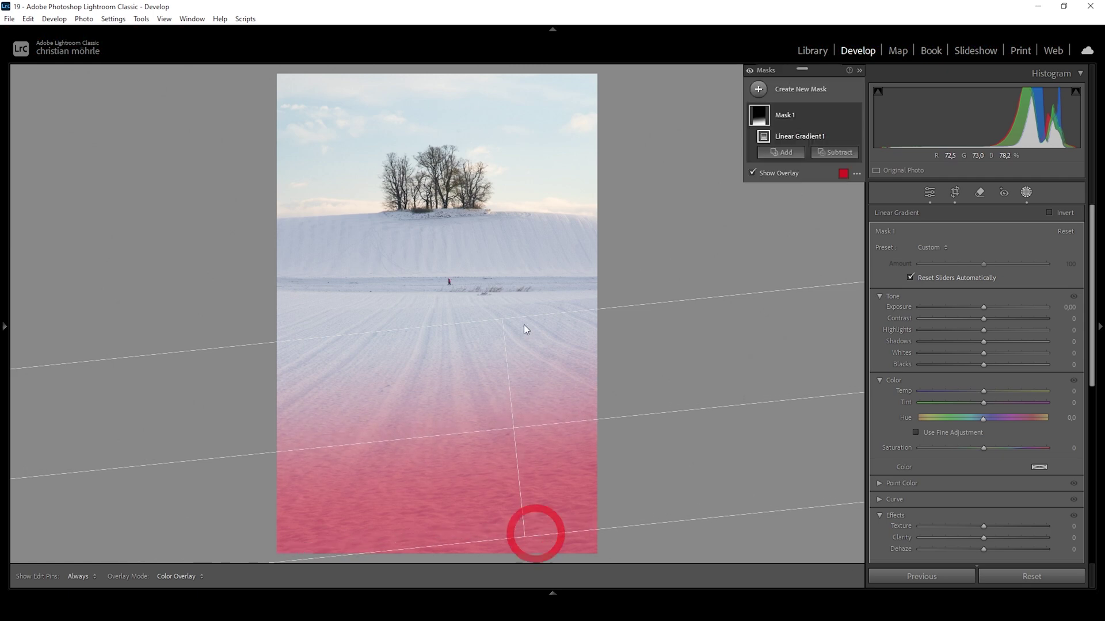
left_click_drag(500, 318, 498, 307)
left_click_drag(528, 535, 525, 542)
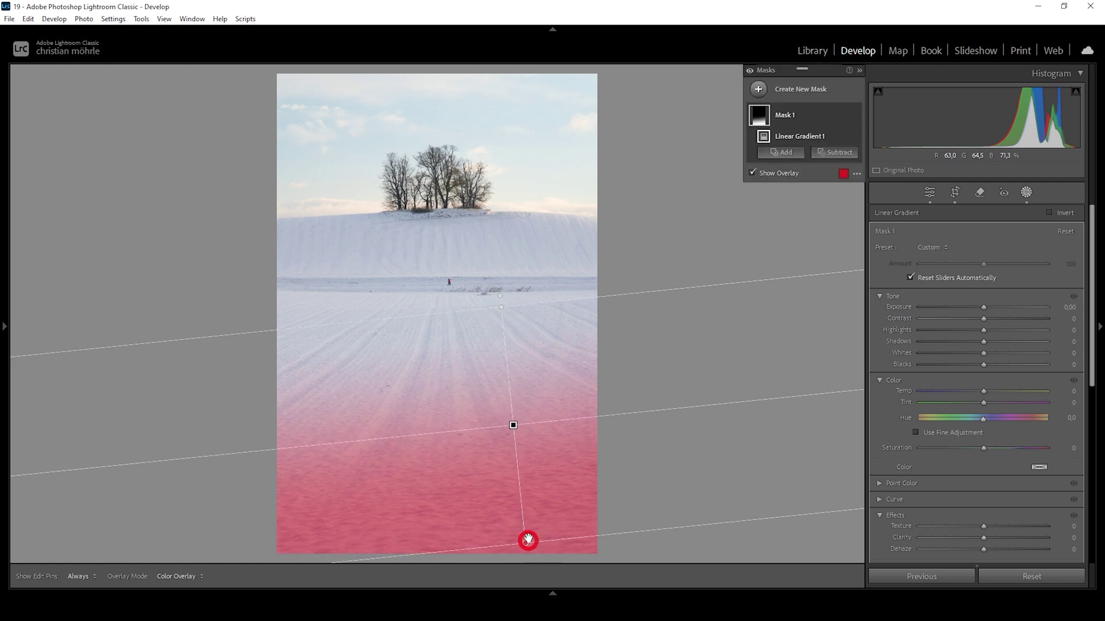
left_click_drag(982, 306, 970, 306)
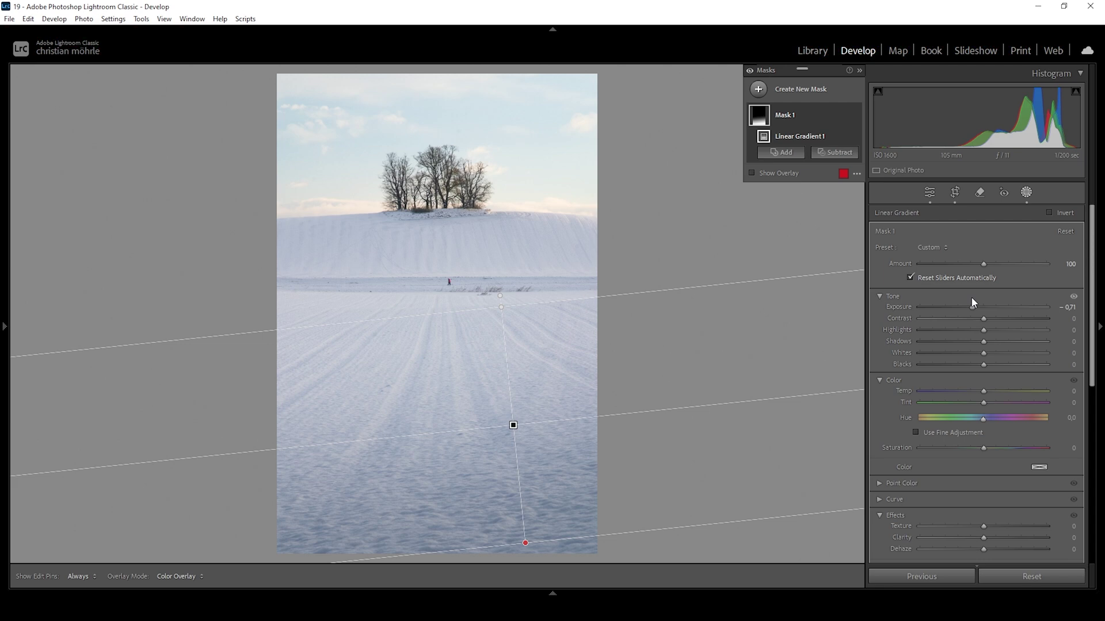
Add a second linear gradient in from the left side at Exposure −0.23
left_click(816, 152)
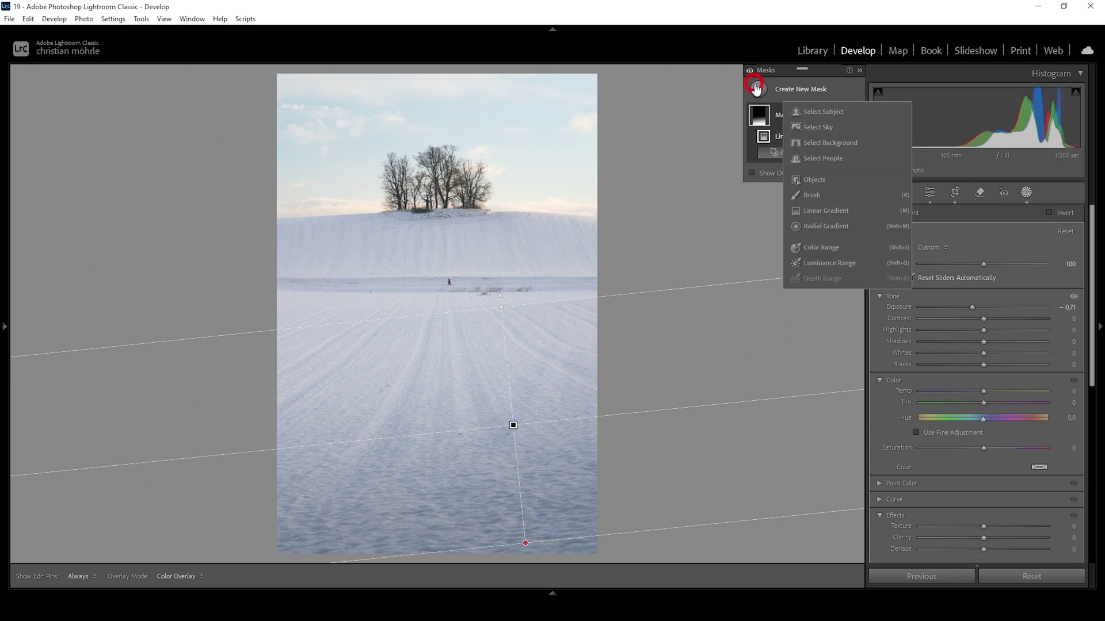
left_click(838, 213)
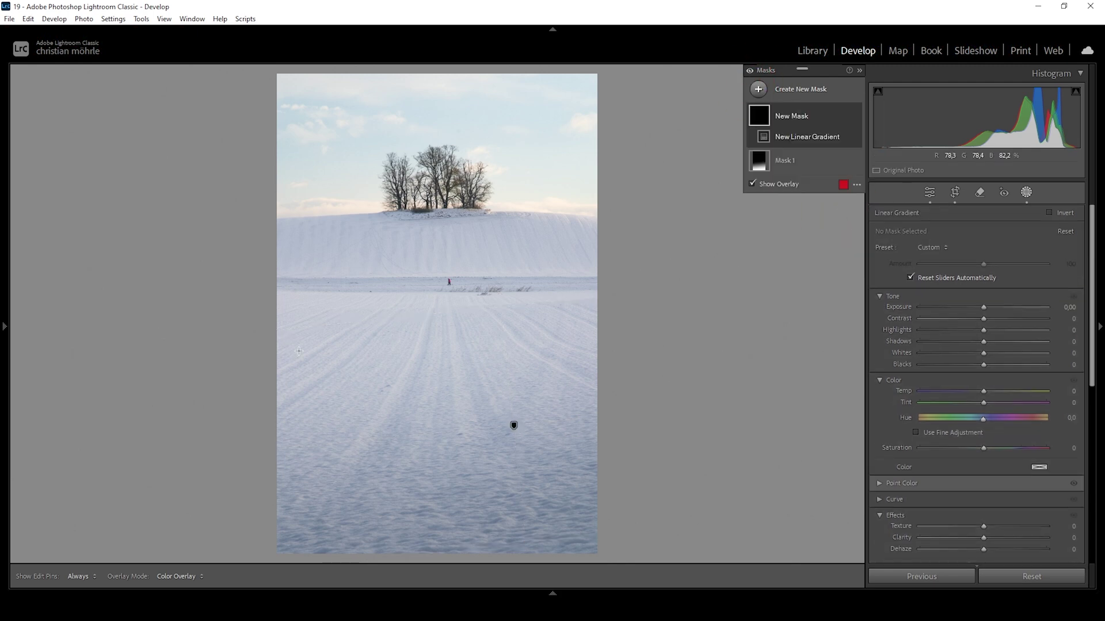
left_click_drag(297, 351, 446, 324)
left_click_drag(288, 358, 255, 360)
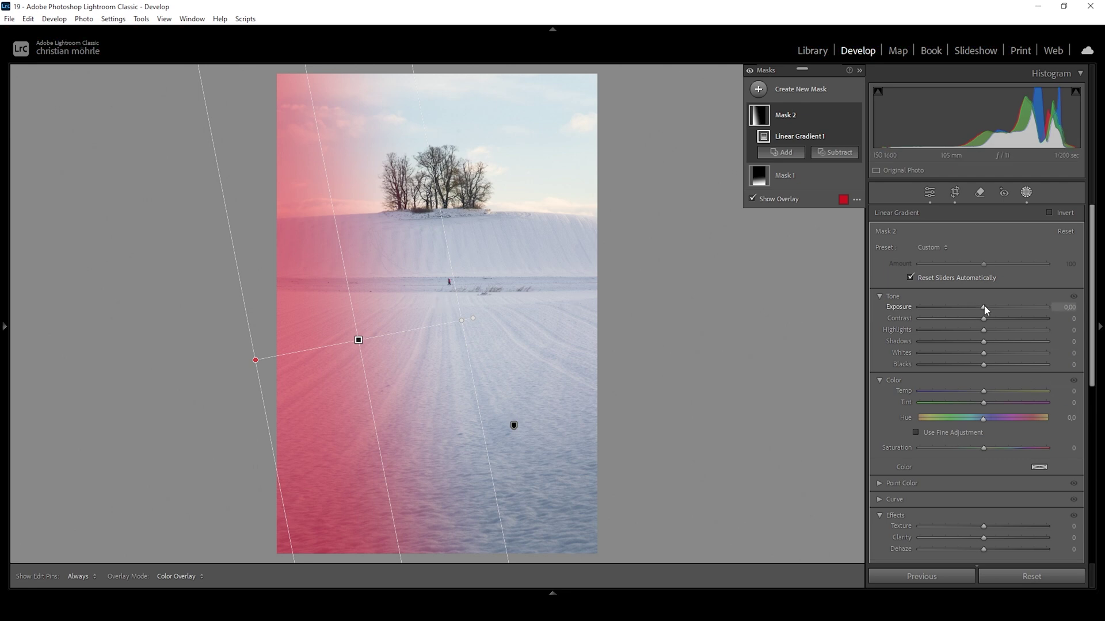
left_click_drag(984, 305, 981, 305)
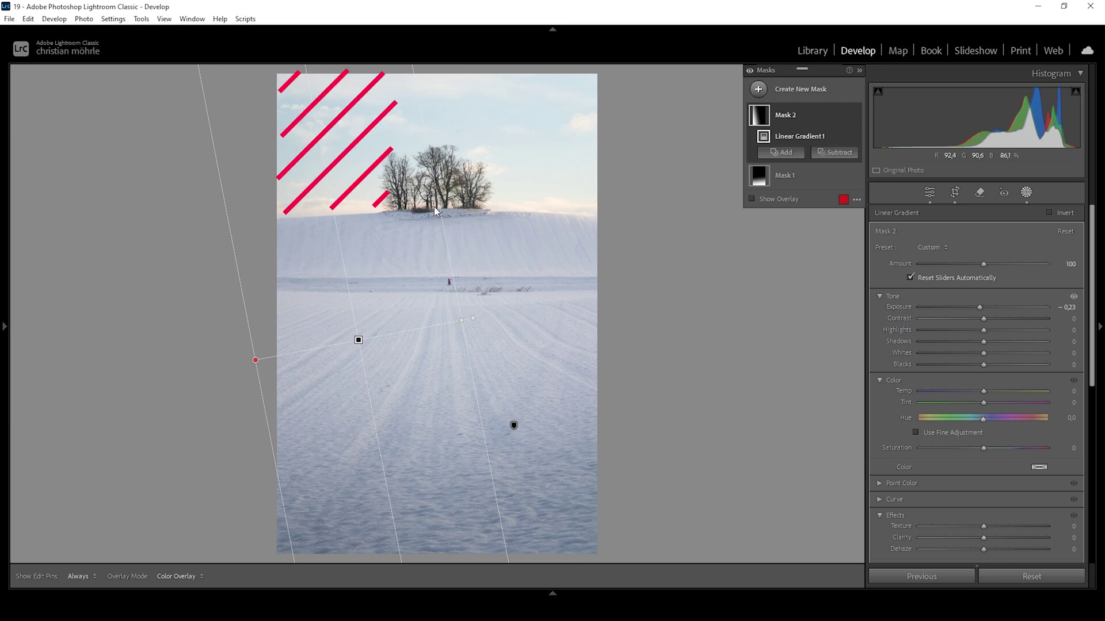
Subtract the sky from the left gradient and shift the gradient slightly right
left_click(841, 158)
left_click(860, 196)
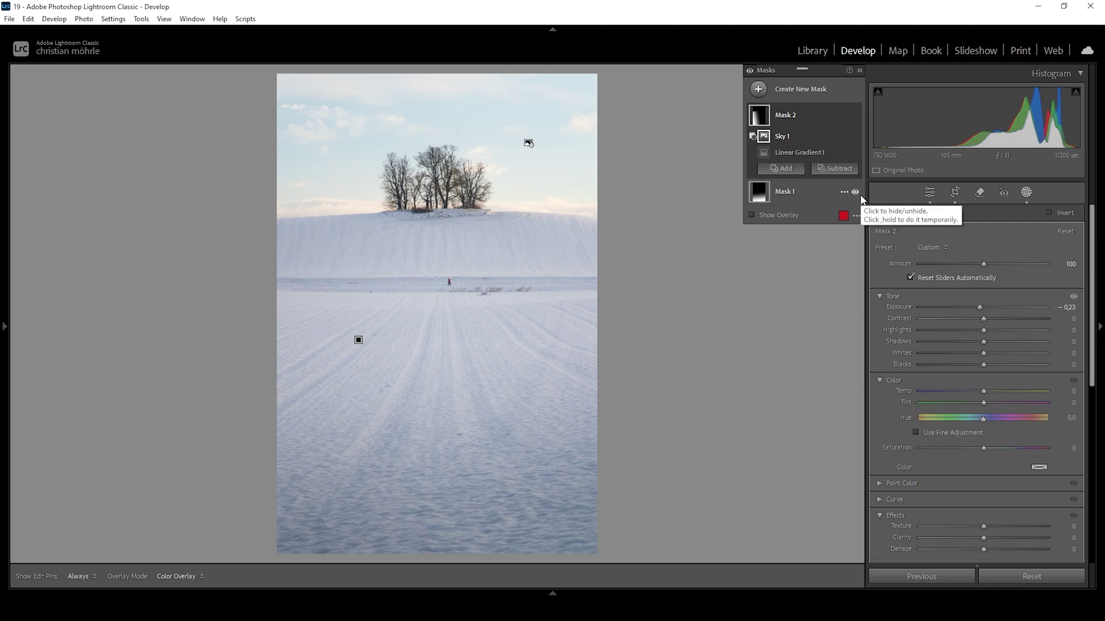
left_click(809, 153)
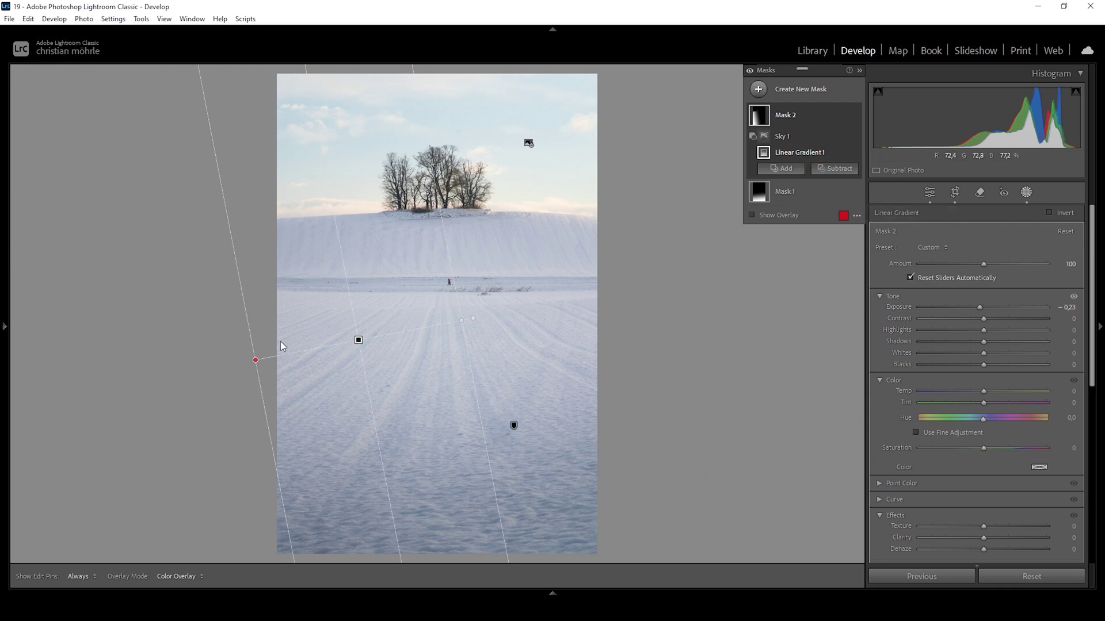
left_click_drag(462, 318, 464, 318)
left_click_drag(361, 340, 429, 321)
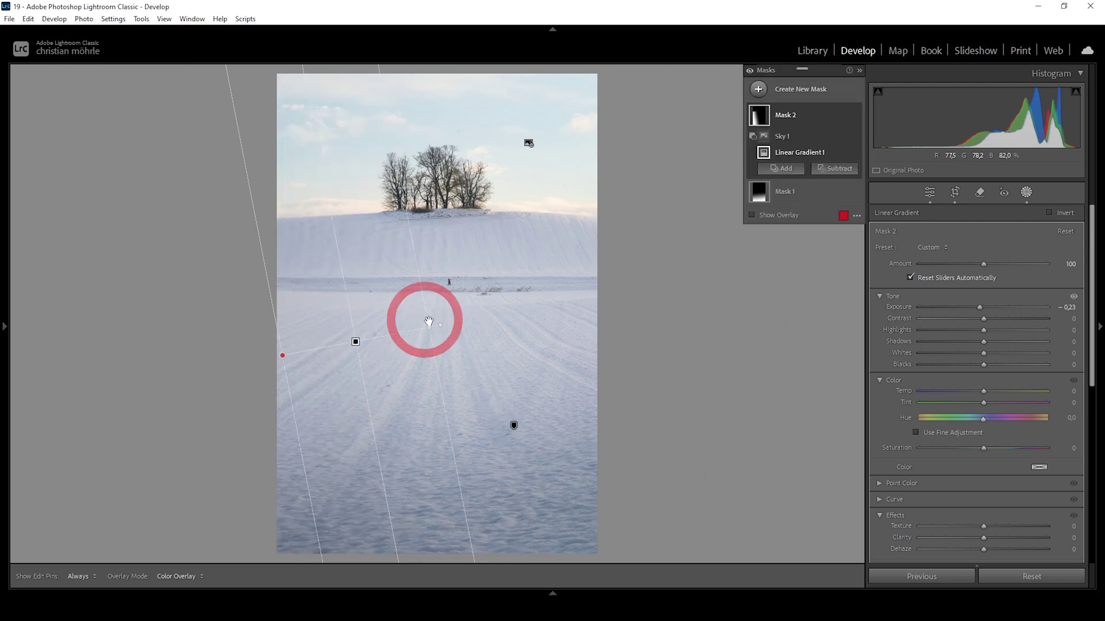
left_click(759, 90)
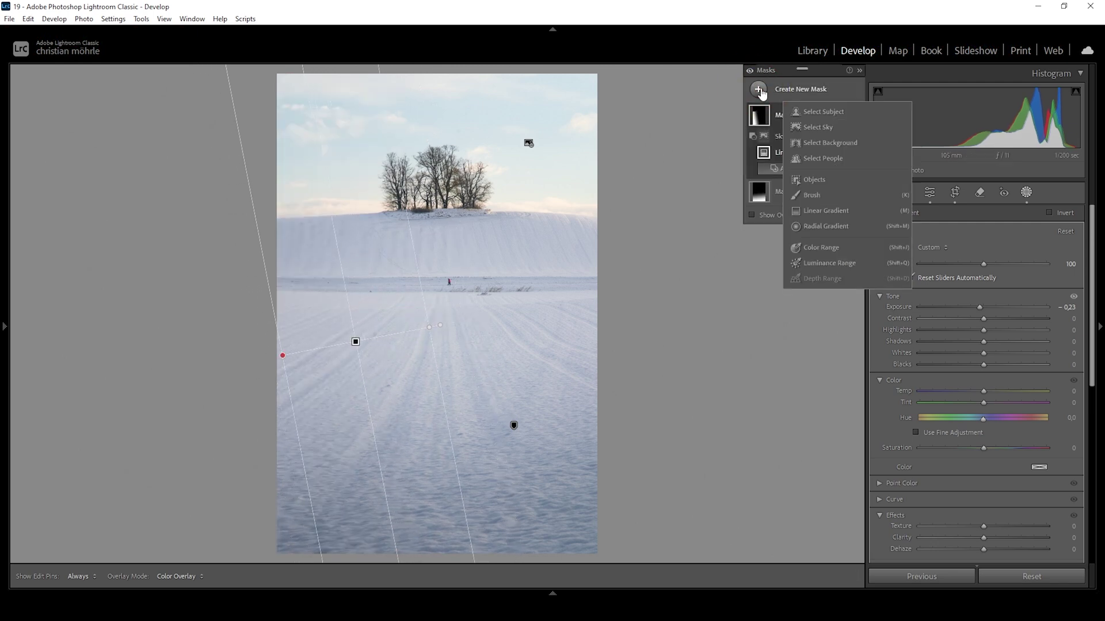
Draw a diagonal gradient from the lower-left corner, widen its feather, and set Whites to −14
left_click(830, 211)
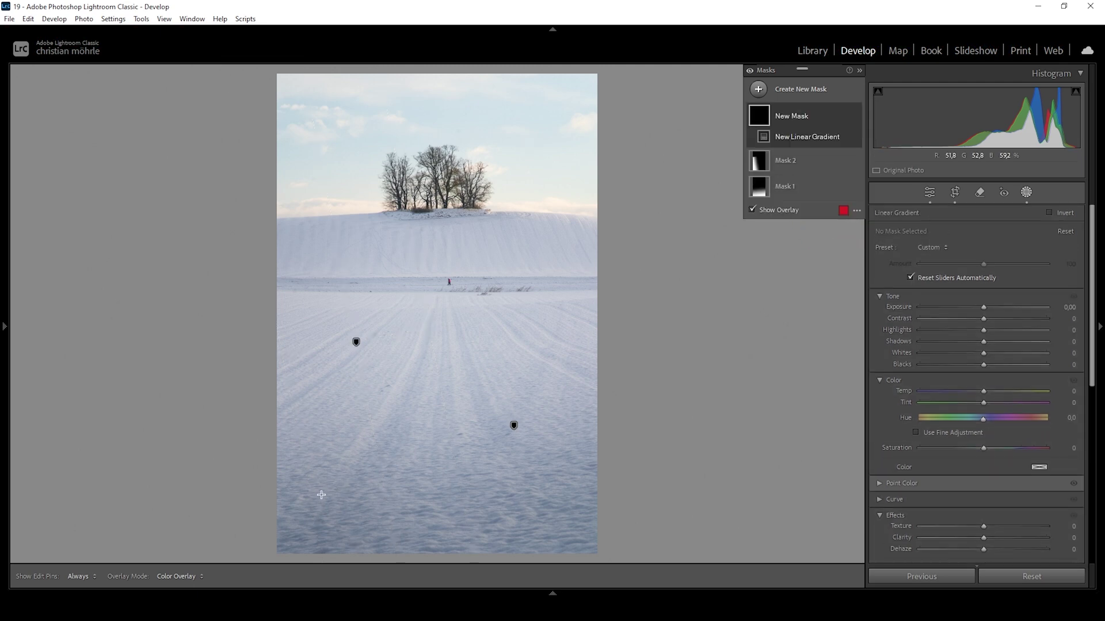
left_click_drag(321, 495, 291, 530)
left_click_drag(408, 345, 420, 330)
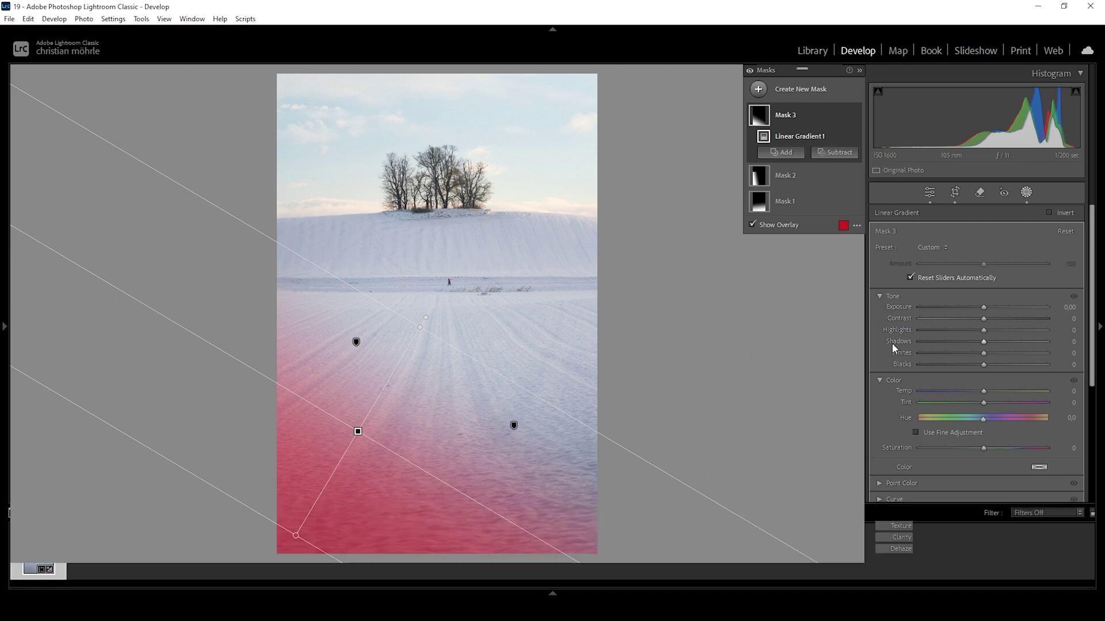
left_click_drag(978, 355, 975, 352)
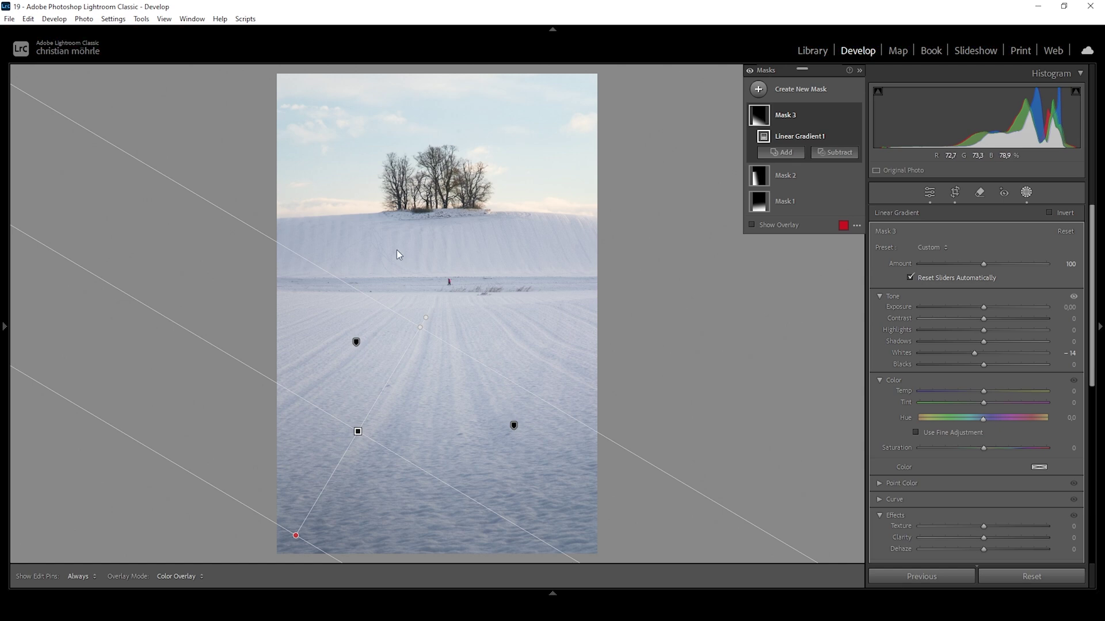
Draw a new linear gradient from the sky down over the hilltop band
left_click(759, 90)
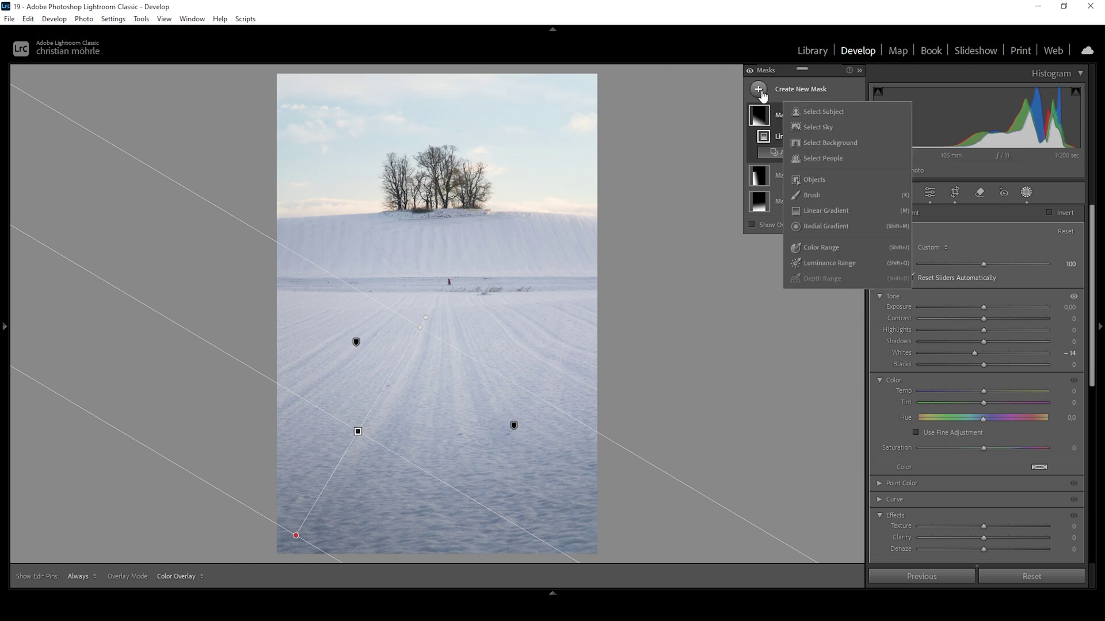
left_click(826, 210)
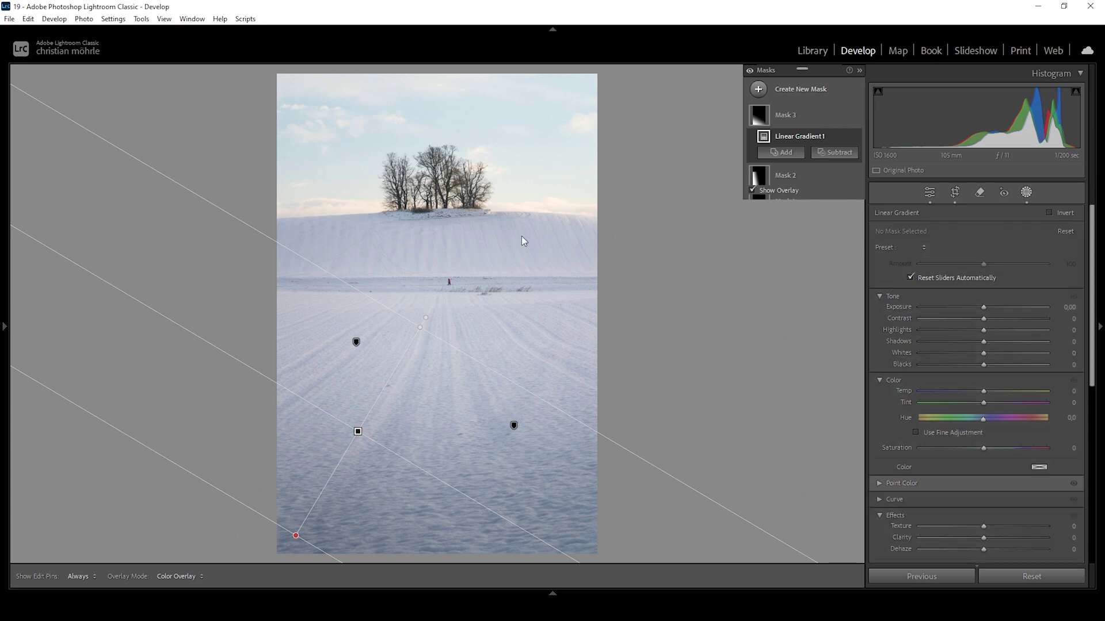
left_click_drag(353, 210, 378, 304)
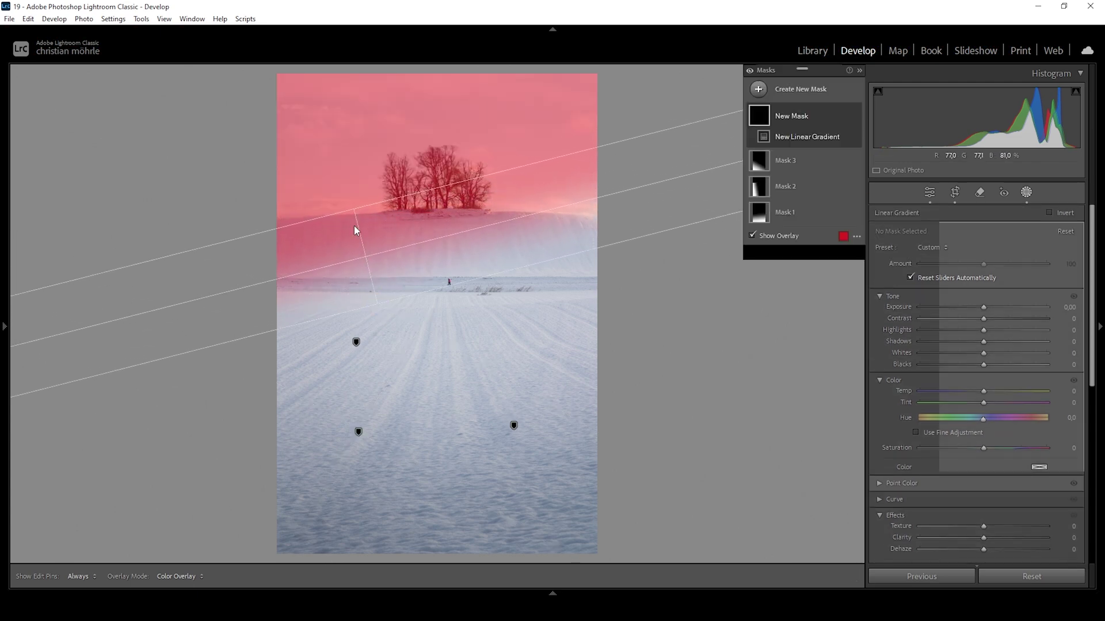
left_click_drag(353, 209, 351, 199)
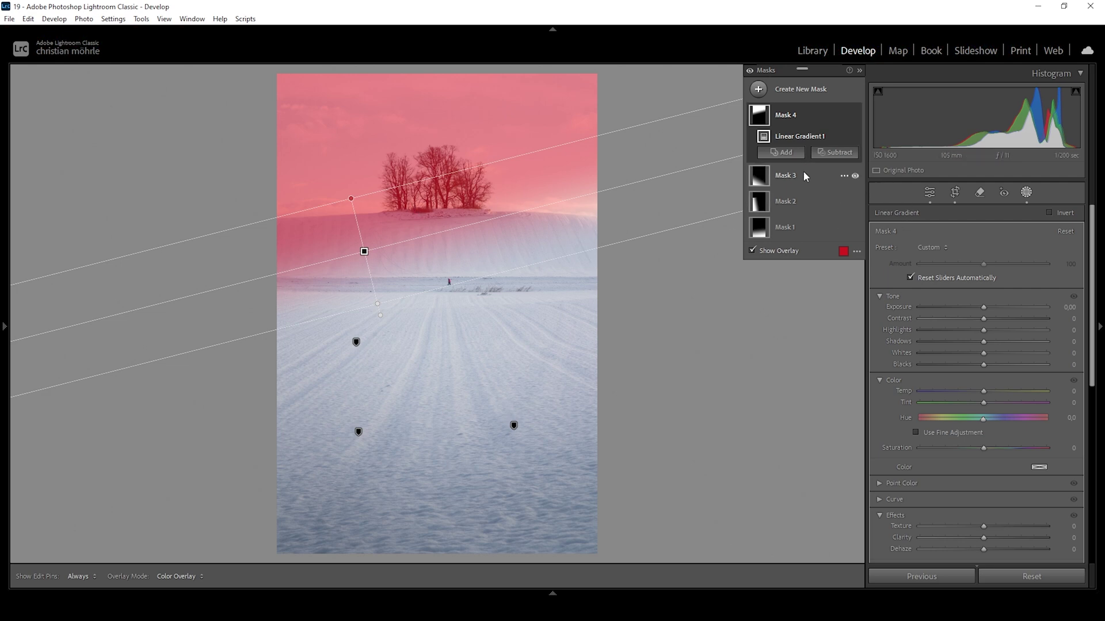
Subtract the sky, brush-erase the tree tops, and fade out the right side with a gradient
left_click(836, 153)
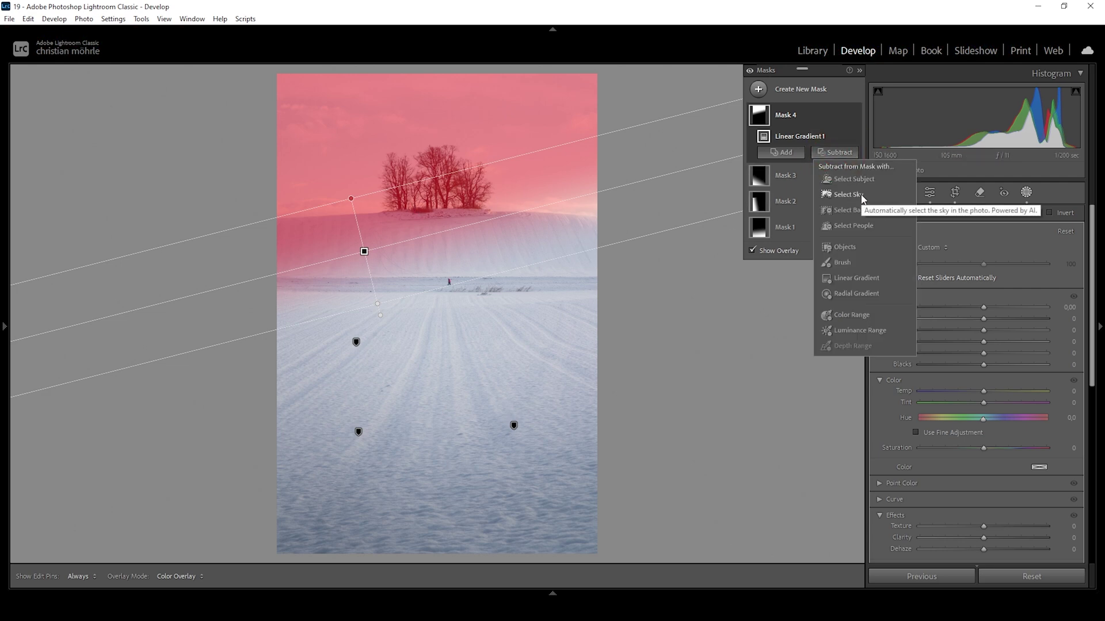
left_click(861, 195)
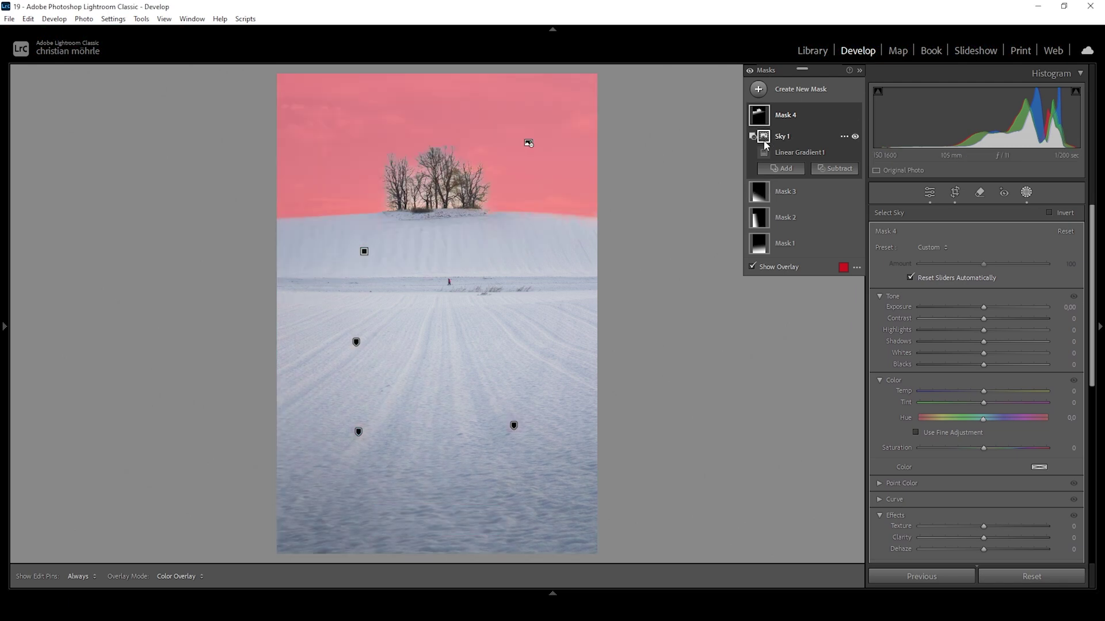
left_click(838, 169)
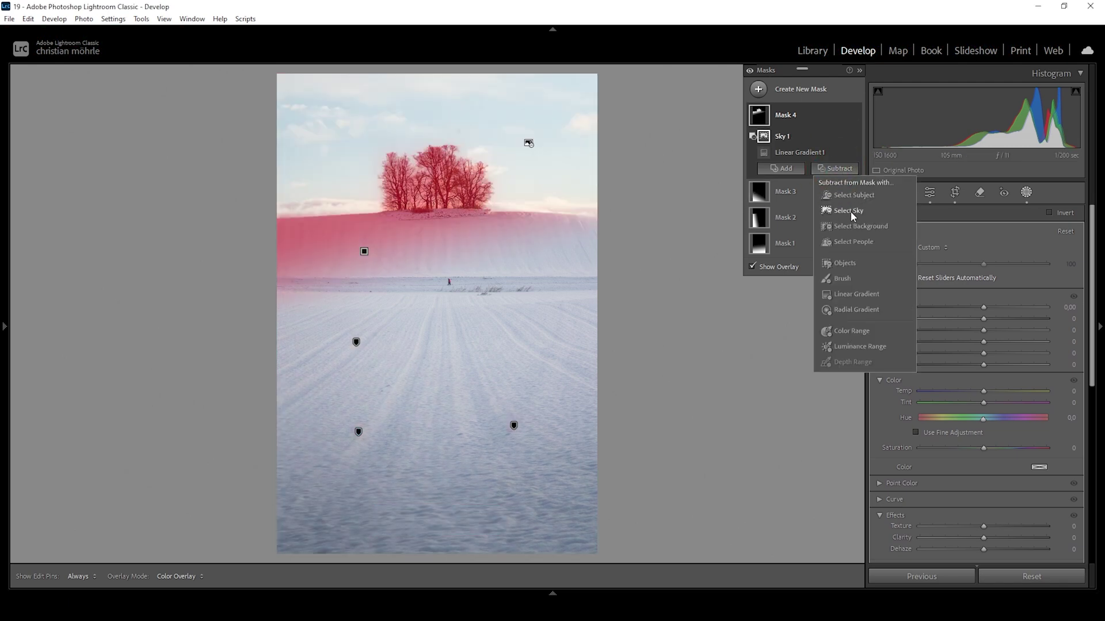
left_click(844, 279)
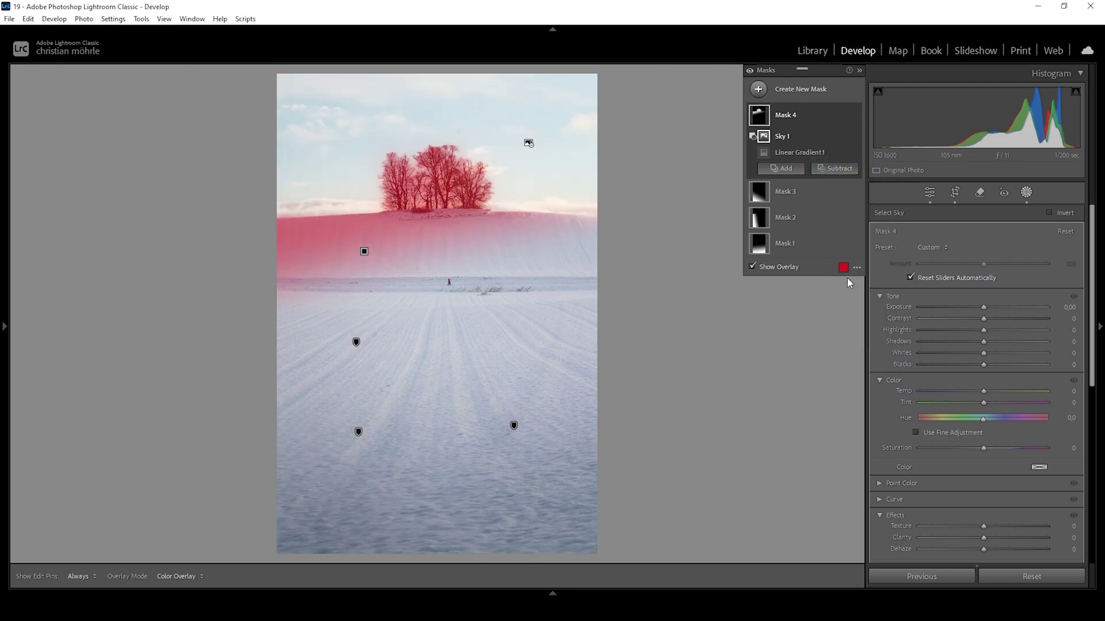
key("h")
mouse_move(374, 173)
left_mouse_down()
mouse_move(449, 158)
mouse_move(380, 168)
mouse_move(395, 149)
mouse_move(484, 157)
mouse_move(420, 176)
mouse_move(481, 141)
left_mouse_up()
key("h")
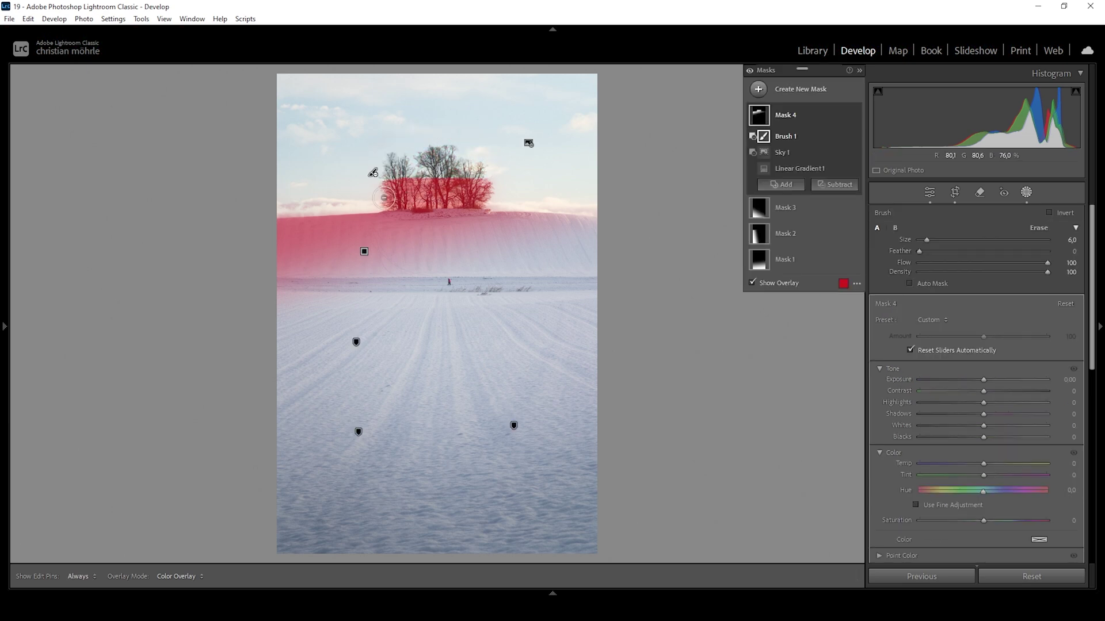
left_click(832, 185)
left_click(850, 316)
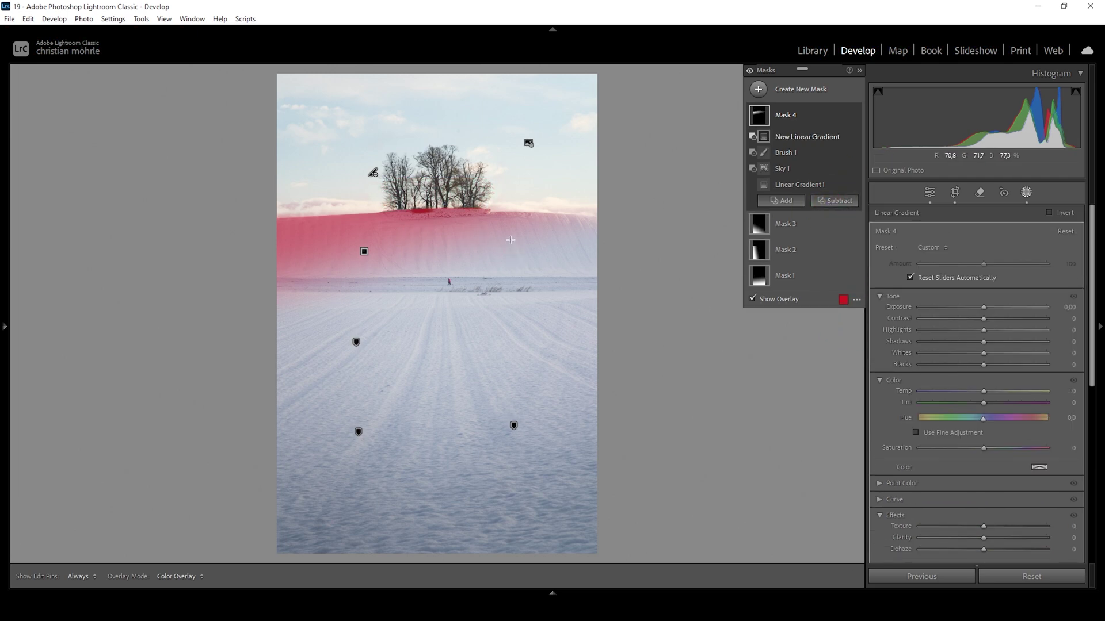
left_click_drag(511, 240, 394, 198)
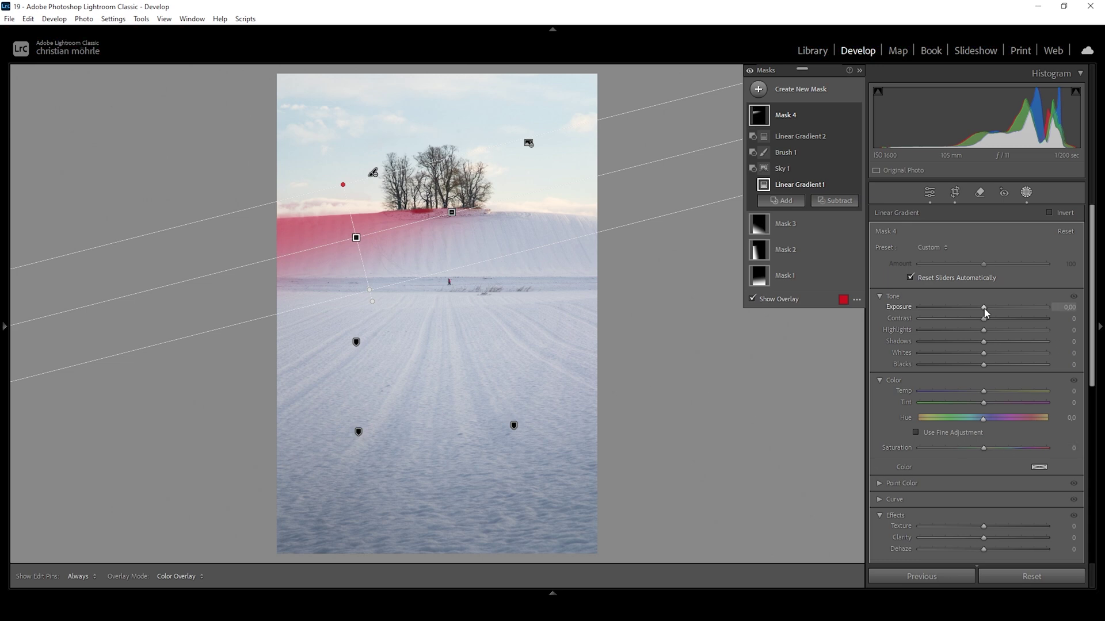
Set the hilltop mask's Exposure to −0.34
left_click_drag(984, 309, 980, 312)
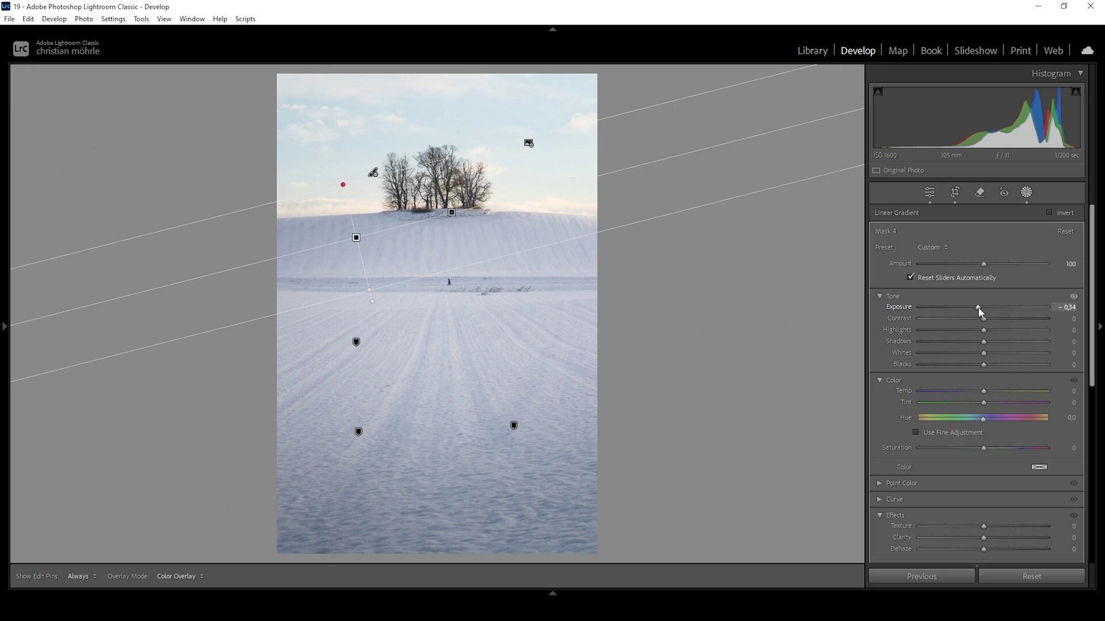
left_click_drag(980, 313, 980, 313)
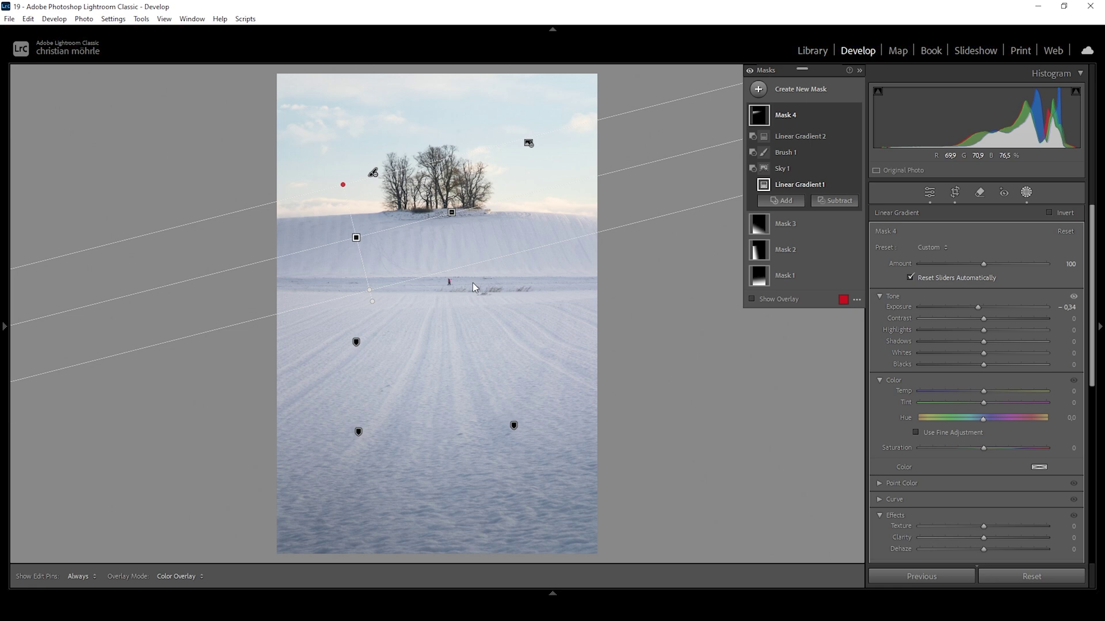
left_click(758, 89)
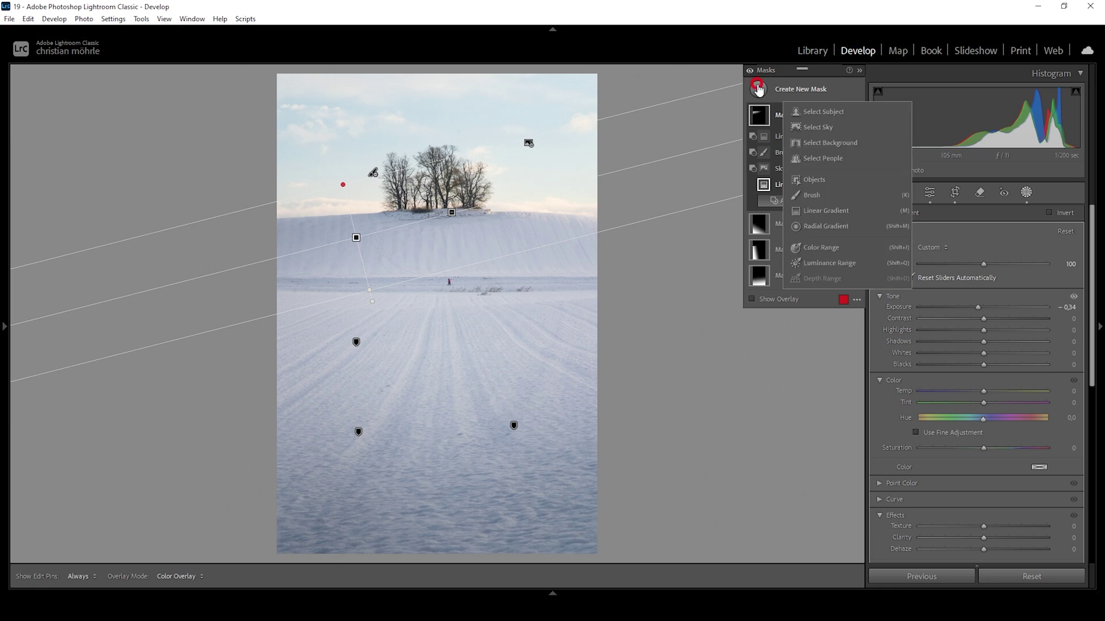
Draw a gradient from the horizon down, subtracting linear gradients at the bottom and left
left_click(821, 212)
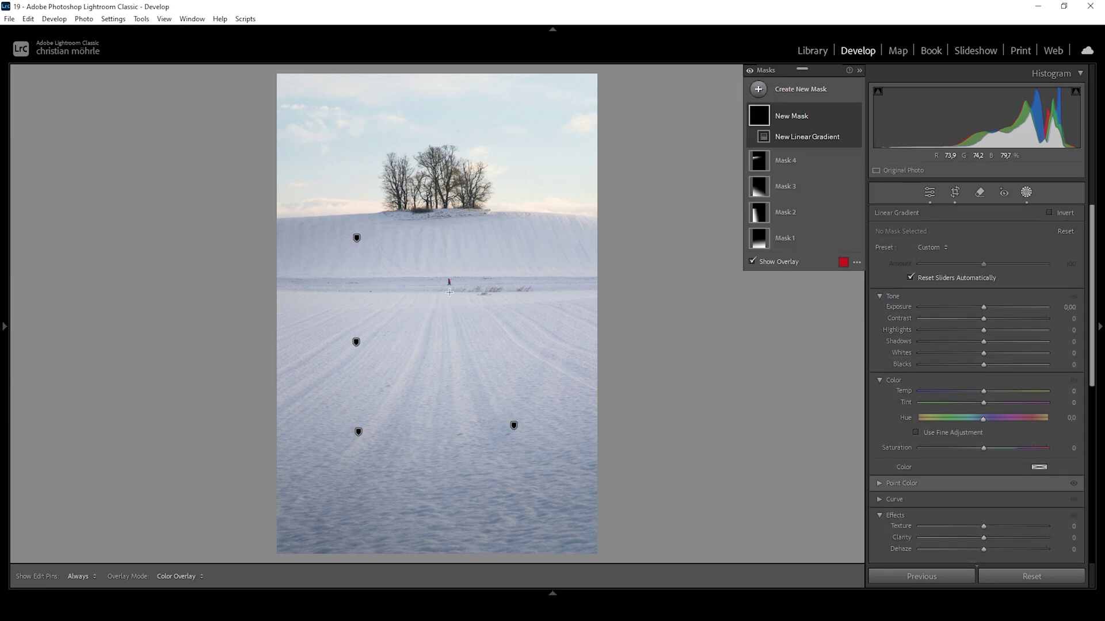
left_click_drag(446, 293, 447, 289)
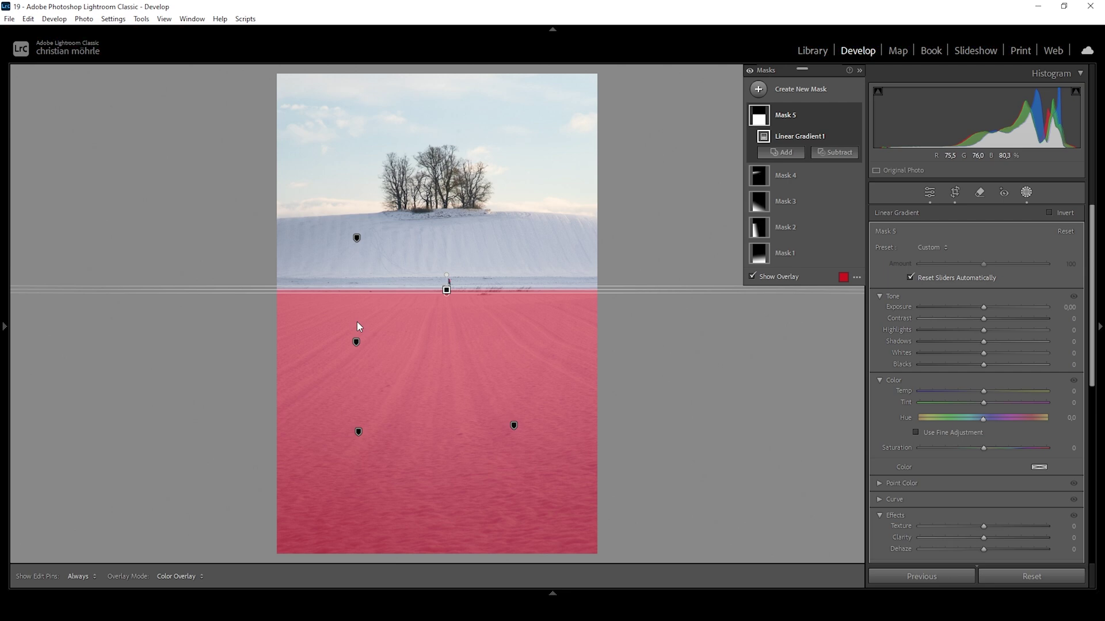
left_click(837, 153)
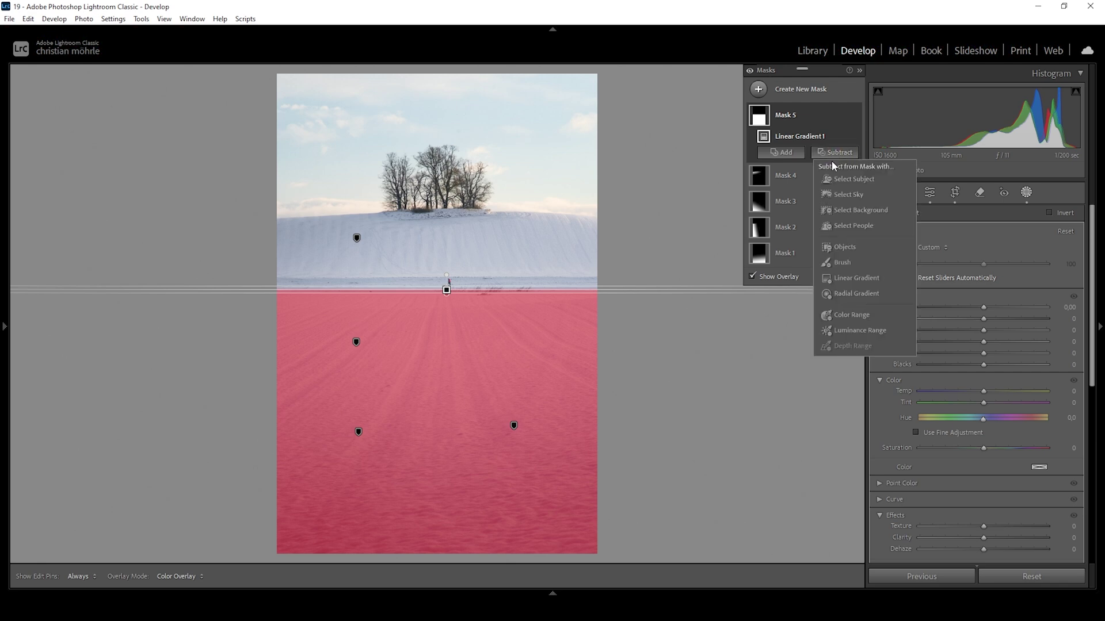
left_click(828, 279)
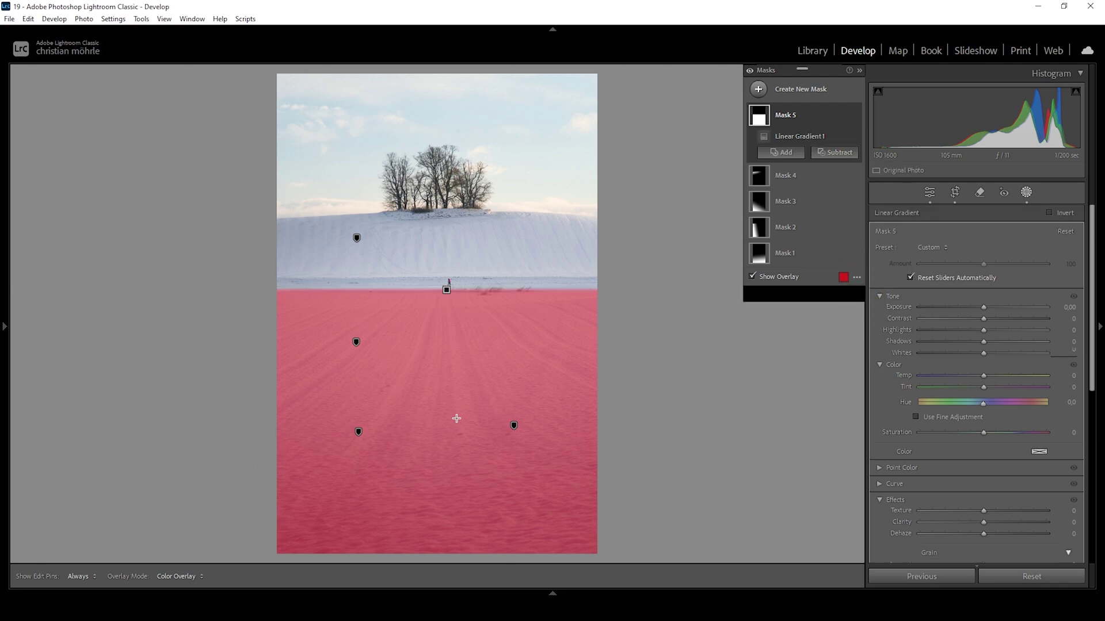
left_click_drag(495, 423, 483, 287)
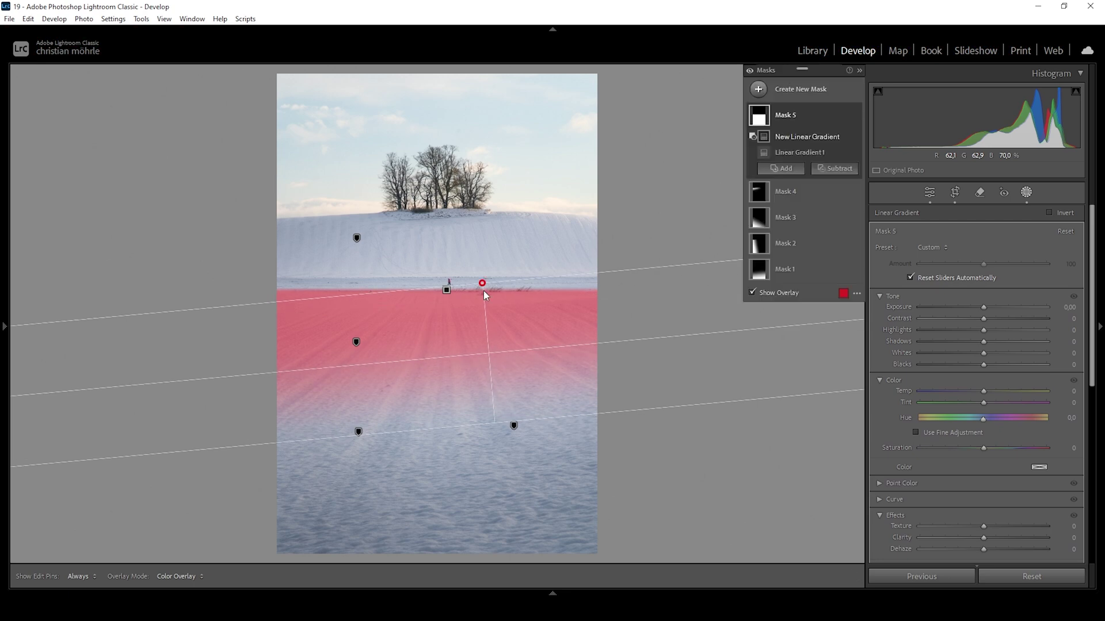
left_click_drag(492, 424, 497, 451)
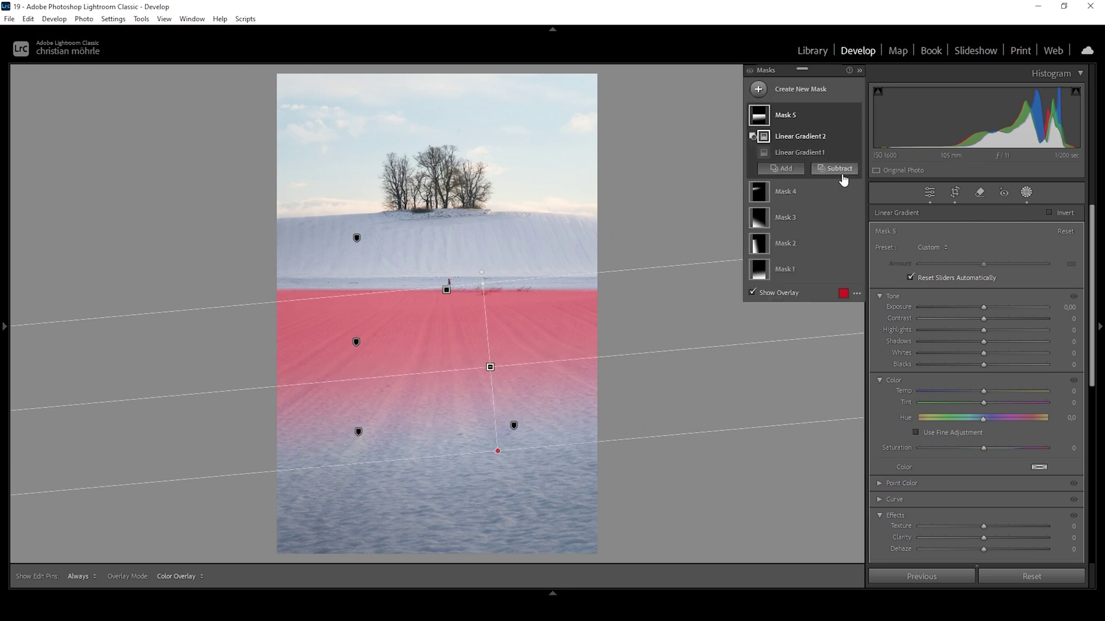
left_click(843, 172)
left_click(832, 288)
left_click_drag(311, 353, 486, 257)
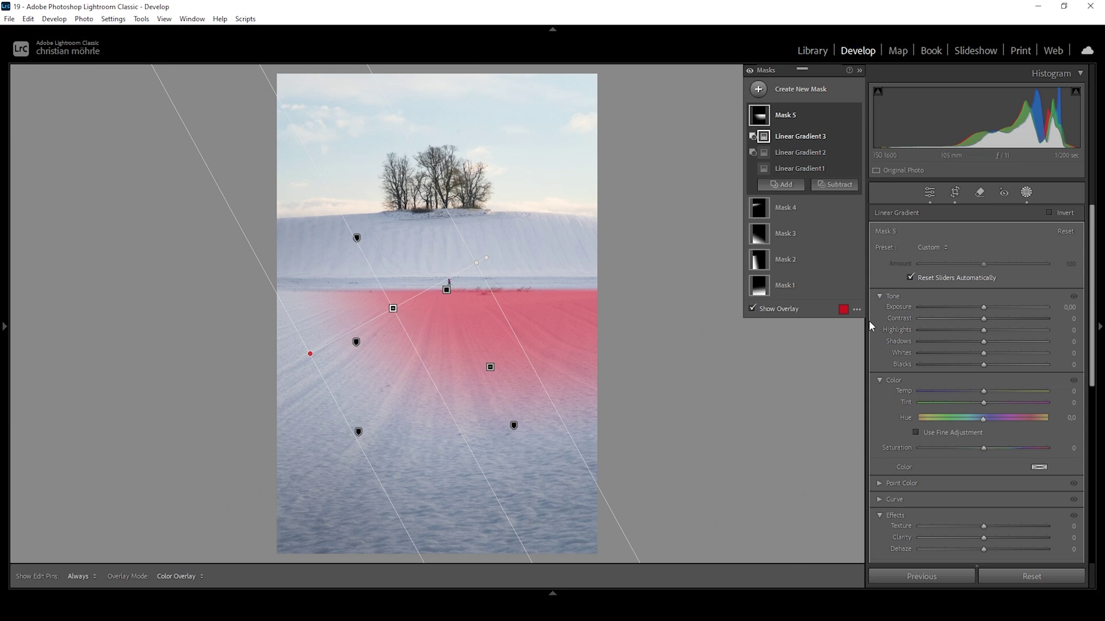
Raise the lower snowfield mask's Whites to +15
left_click(986, 353)
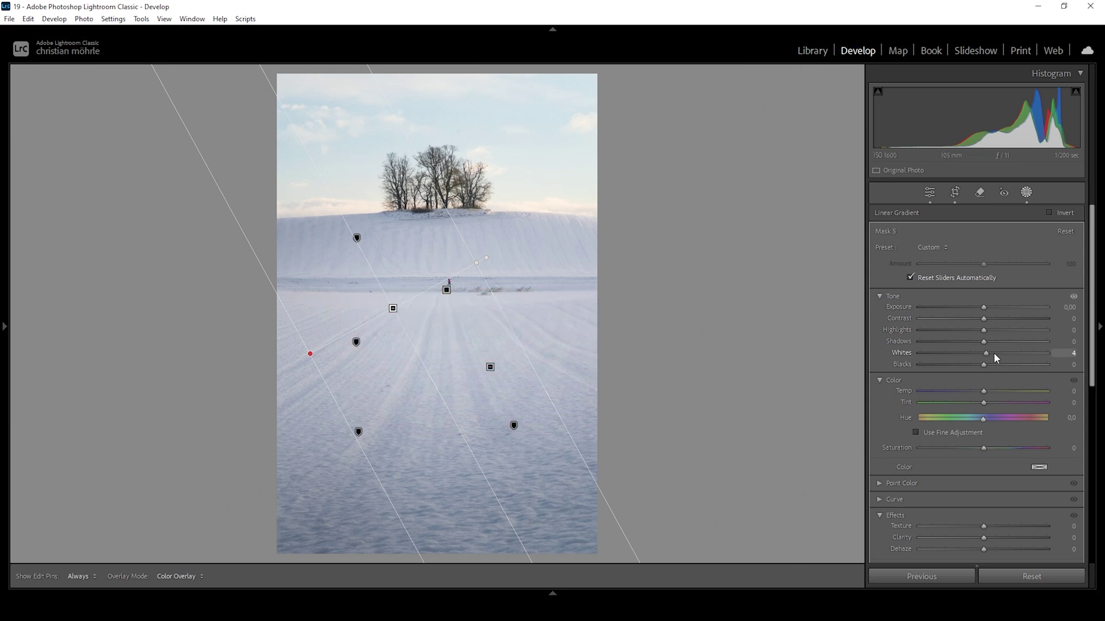
left_click_drag(994, 354, 995, 353)
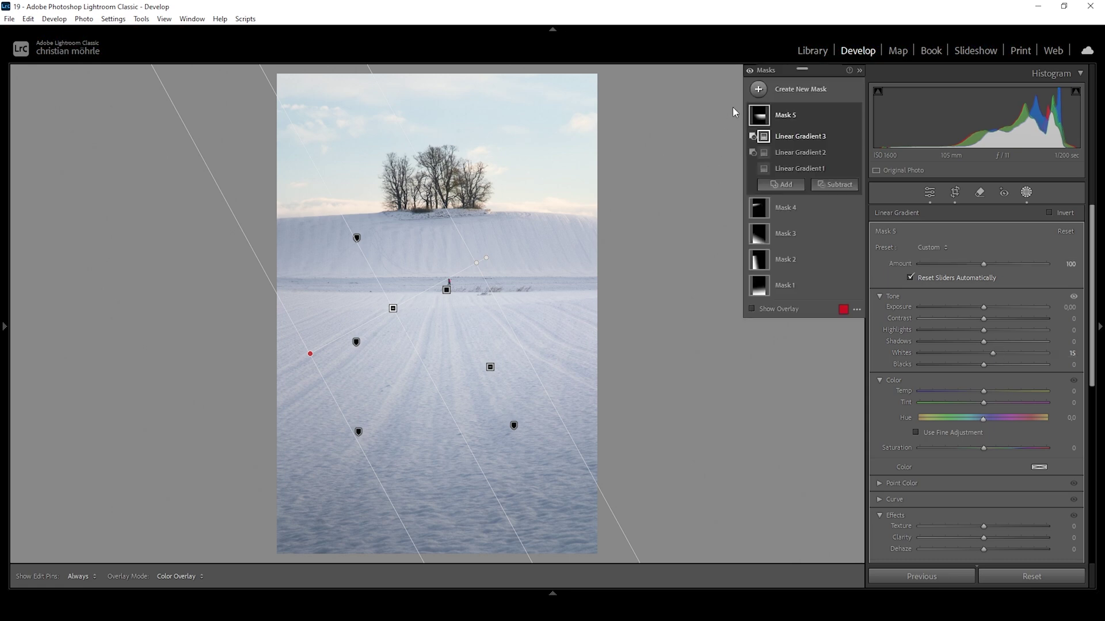
left_click(758, 92)
Draw a radial gradient over the centre, subtract a linear gradient above the horizon, set Whites 16
left_click(811, 229)
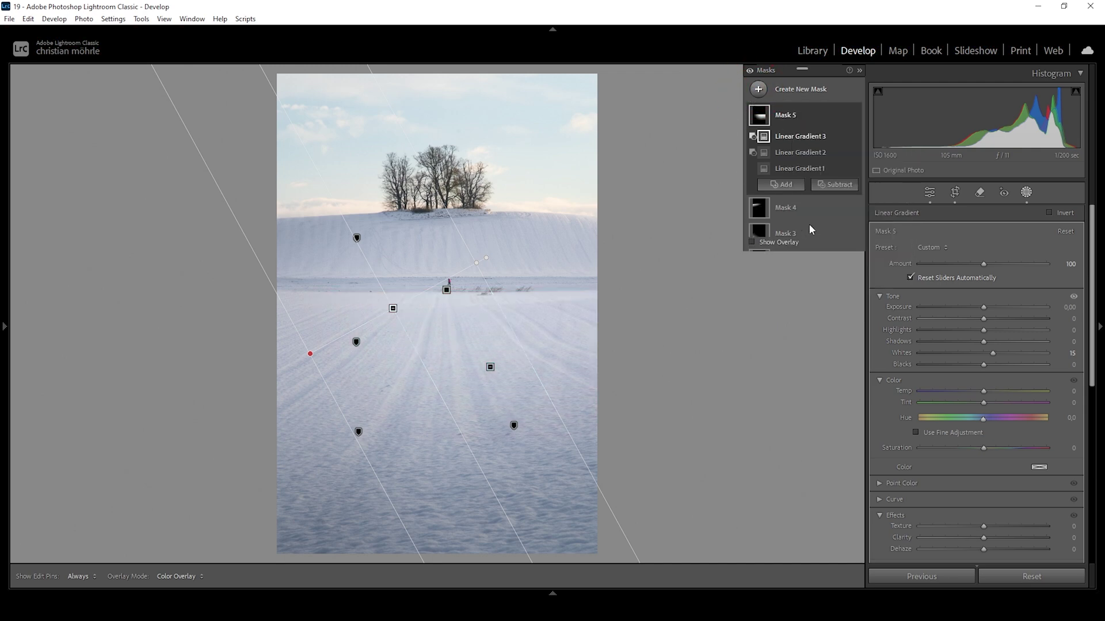
left_click_drag(422, 283, 519, 405)
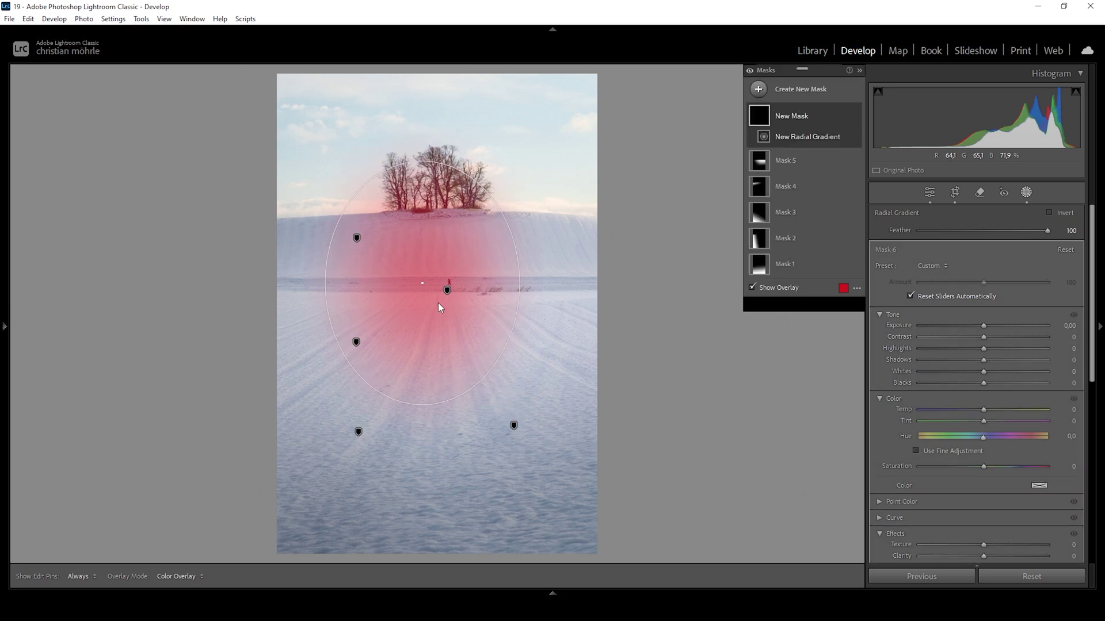
left_click_drag(422, 283, 447, 289)
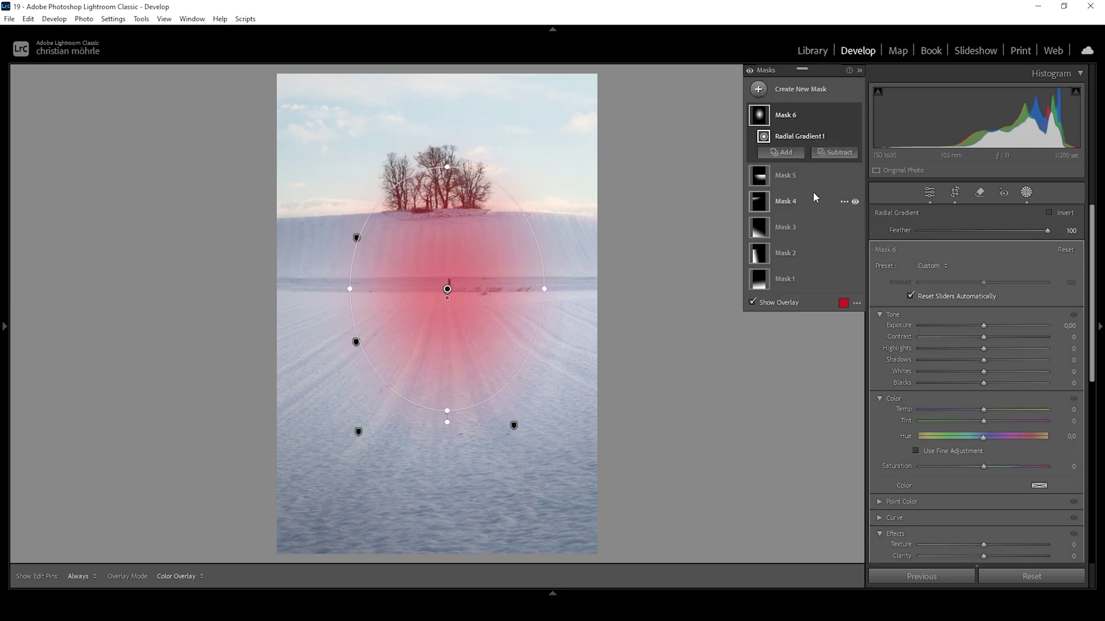
left_click(834, 153)
left_click(871, 287)
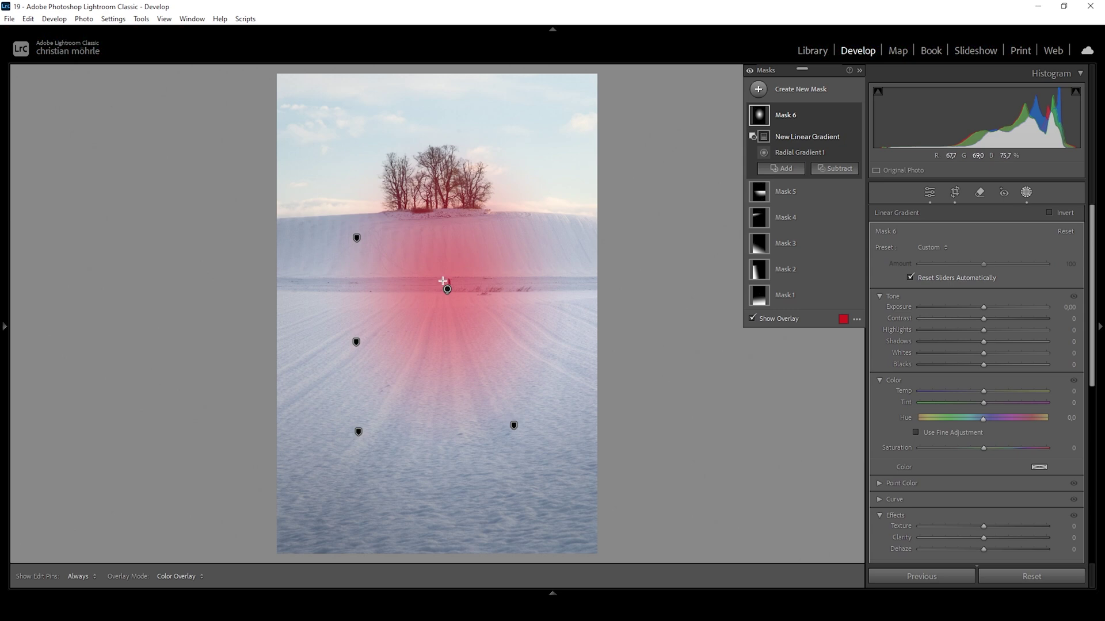
left_click_drag(444, 288, 441, 292)
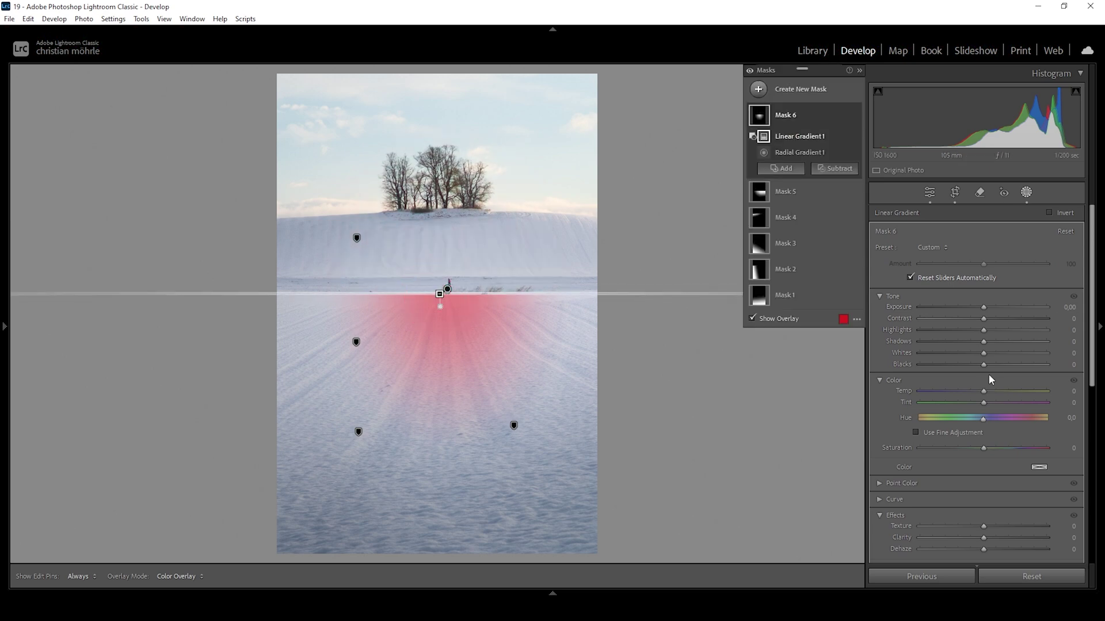
left_click_drag(989, 352, 992, 352)
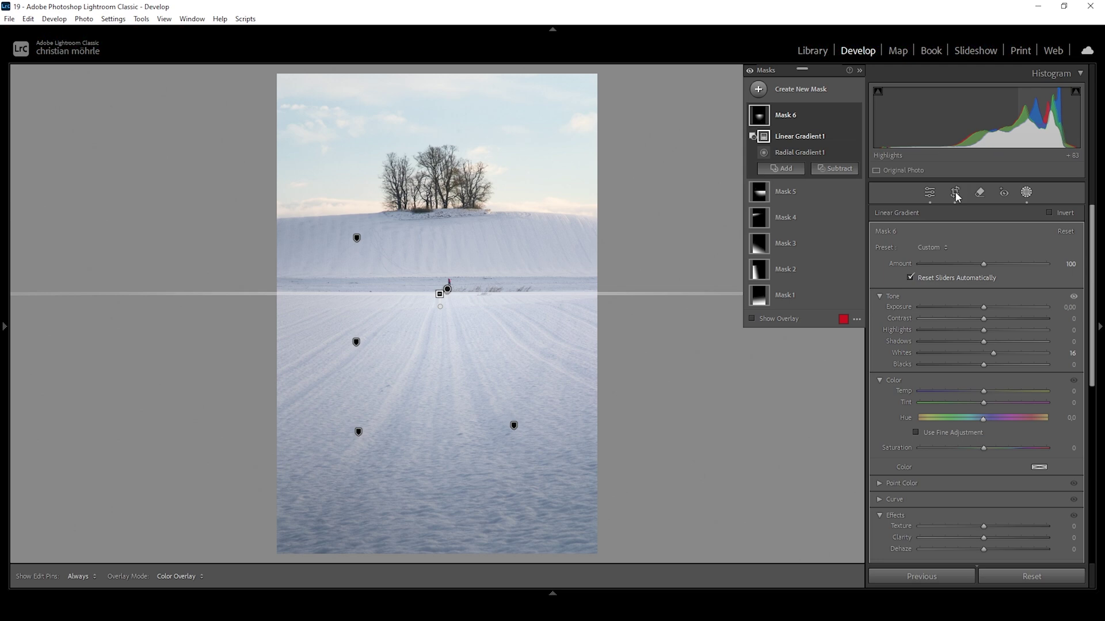
left_click(935, 193)
left_click(1026, 193)
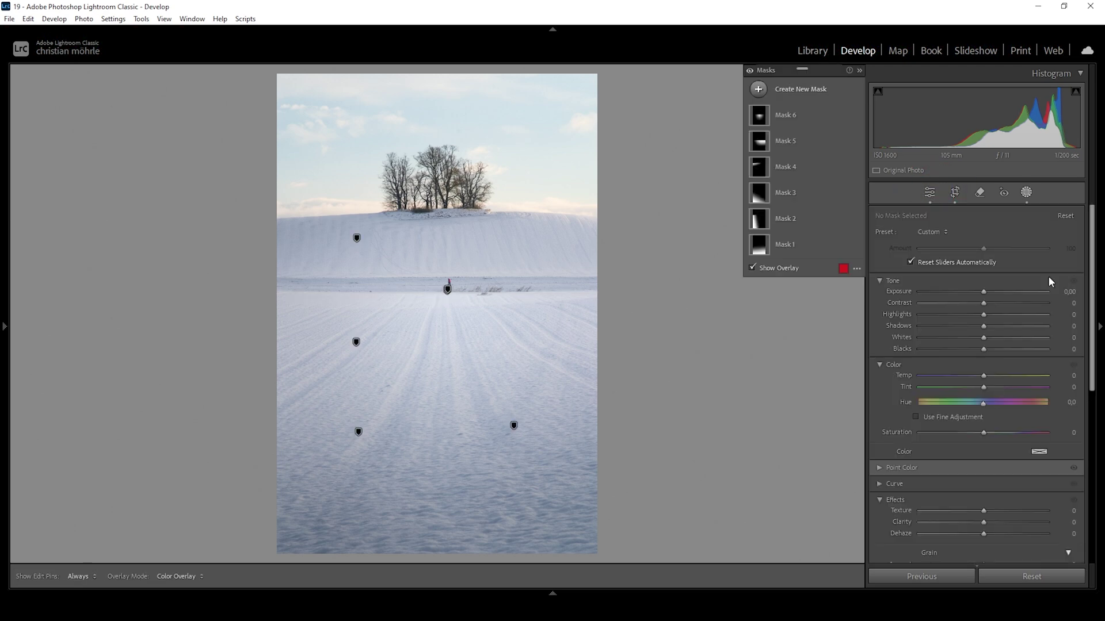
left_click(750, 71)
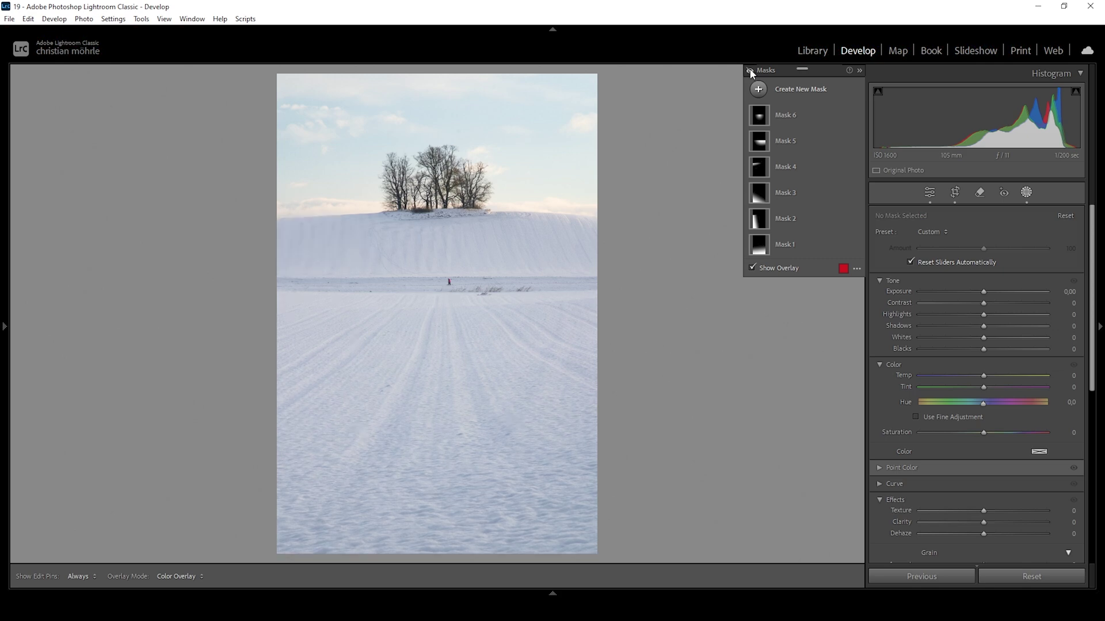
left_click(750, 72)
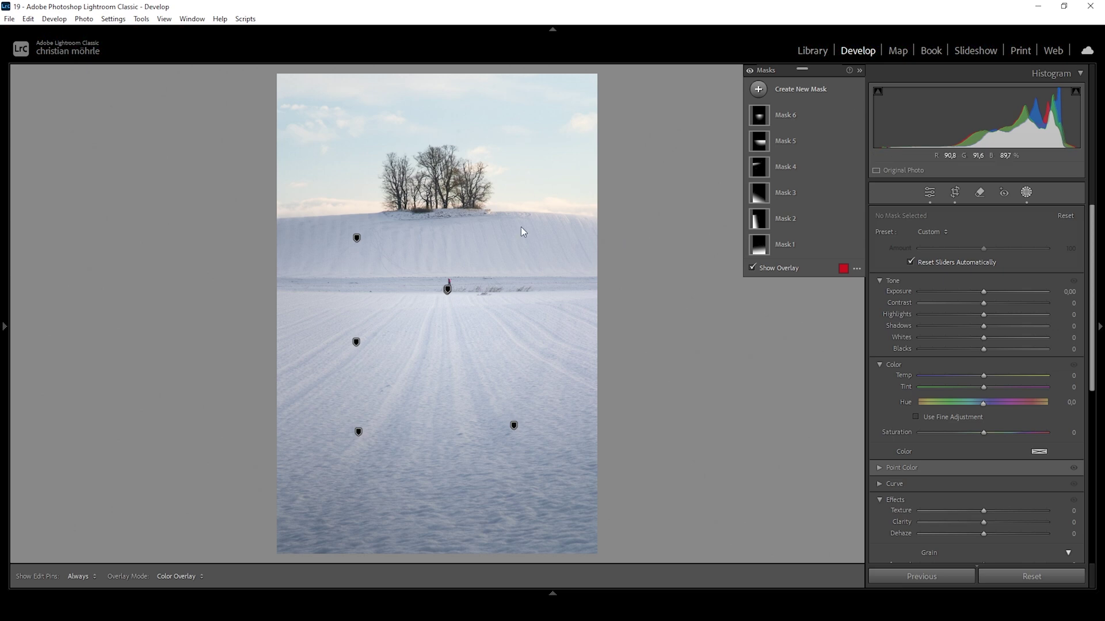
Draw a flattened radial ellipse over the sky right of the trees
left_click(758, 89)
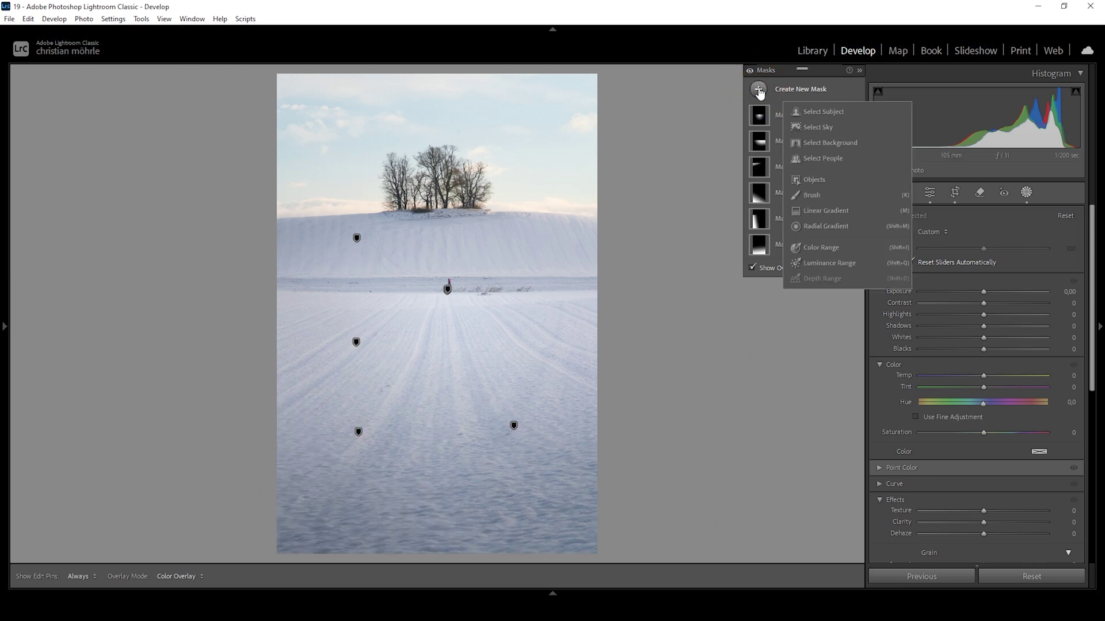
left_click(820, 228)
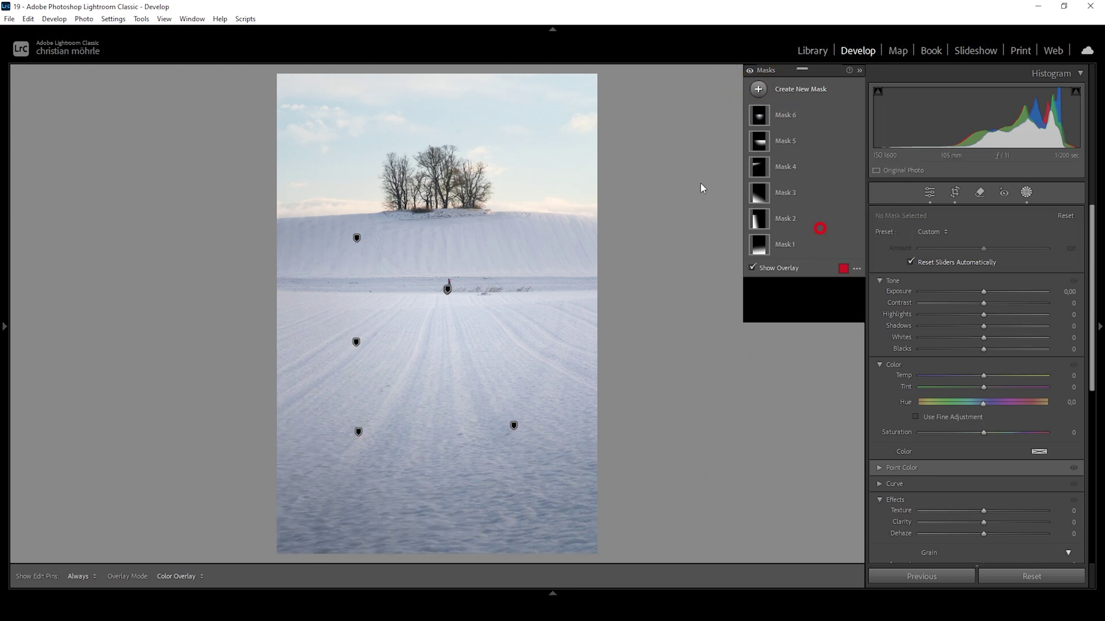
left_click_drag(592, 205, 730, 247)
left_click_drag(592, 206, 599, 209)
left_click_drag(602, 161, 605, 193)
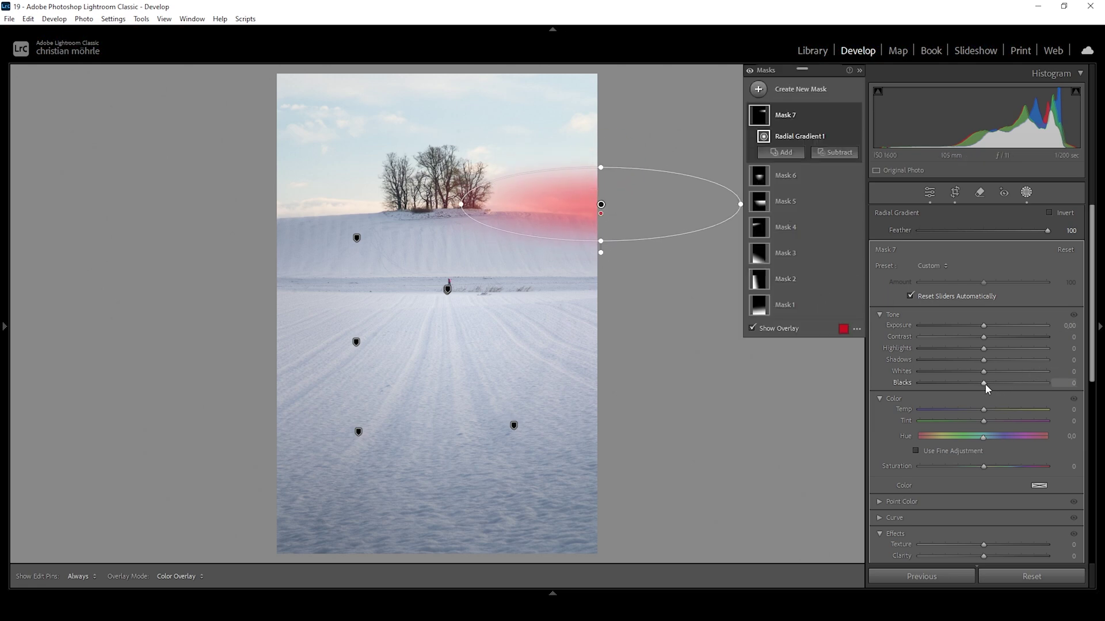
Set the sky mask's Blacks to 69, Dehaze −15 and Temp +7, then exit masking
left_click_drag(985, 382, 1034, 382)
scroll(1017, 423, "down", 3)
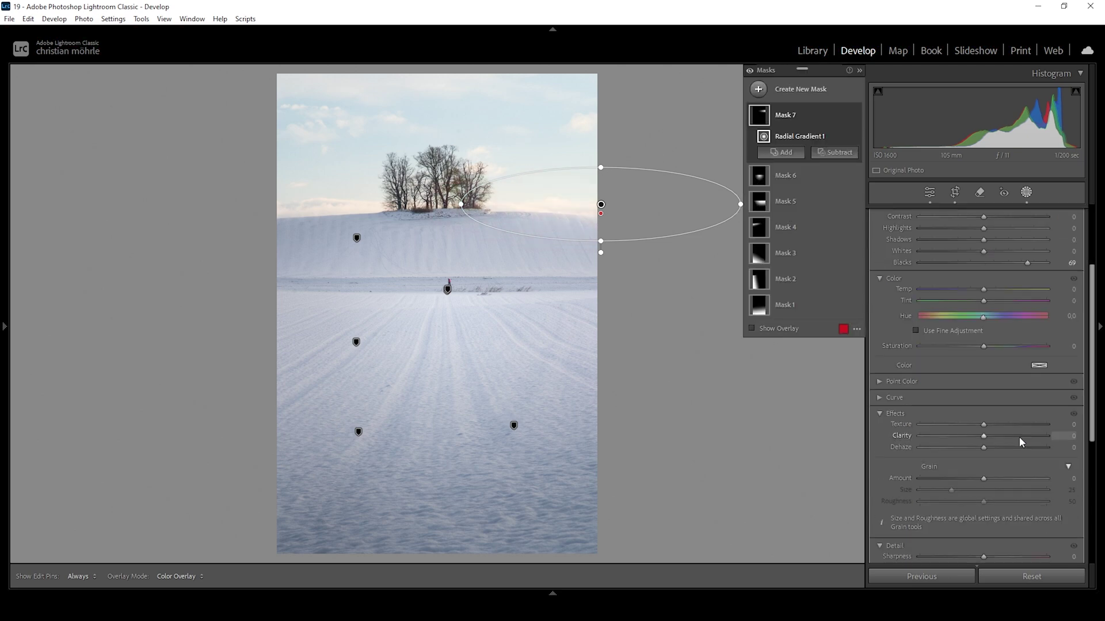
left_click_drag(984, 449, 973, 448)
left_click_drag(984, 292, 984, 293)
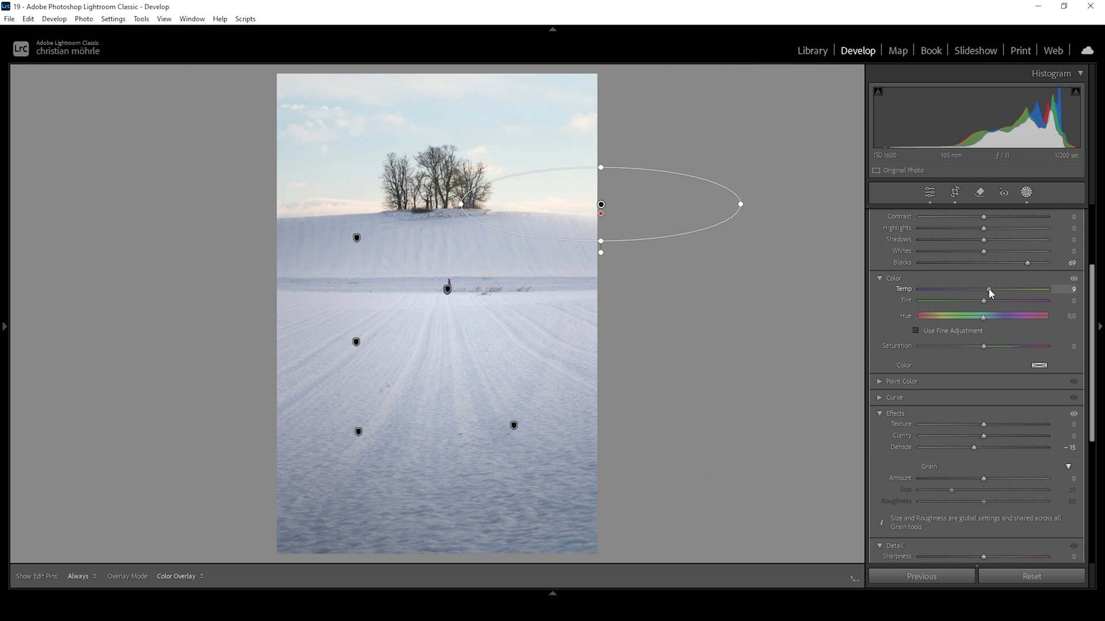
left_click_drag(987, 288, 983, 295)
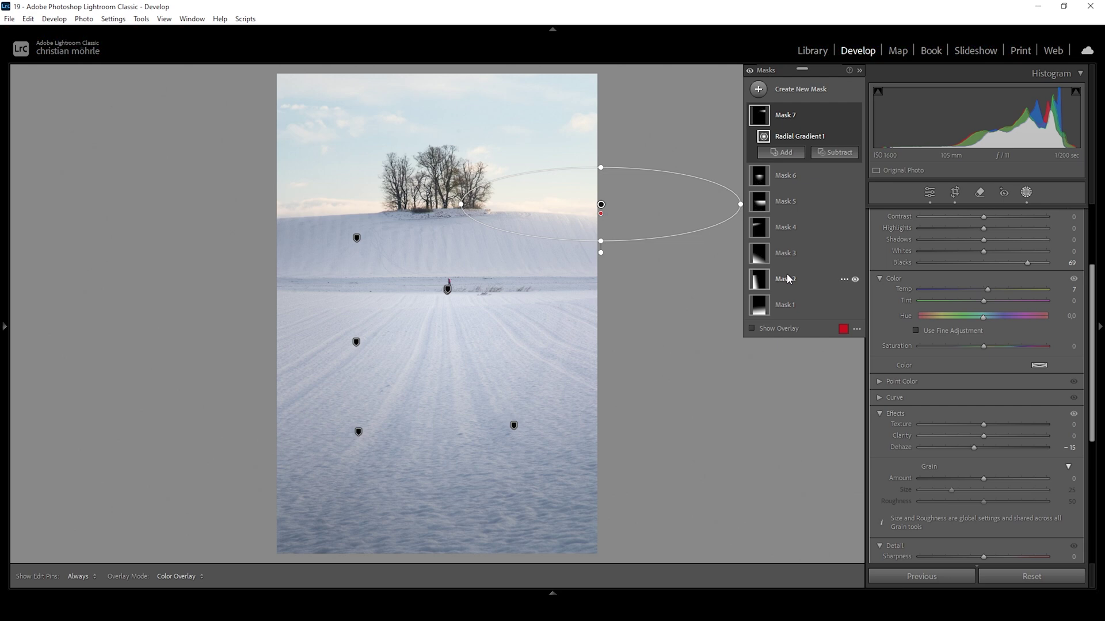
left_click(930, 194)
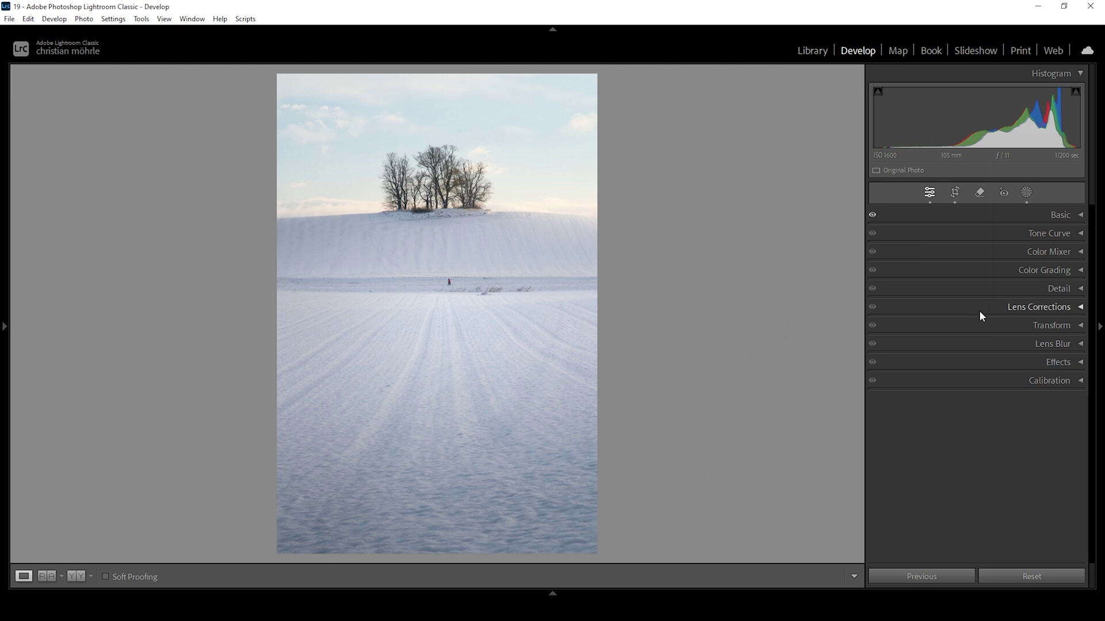
Tint the highlights with hue 38 and saturation 26, and set grading balance to −64
left_click(1049, 269)
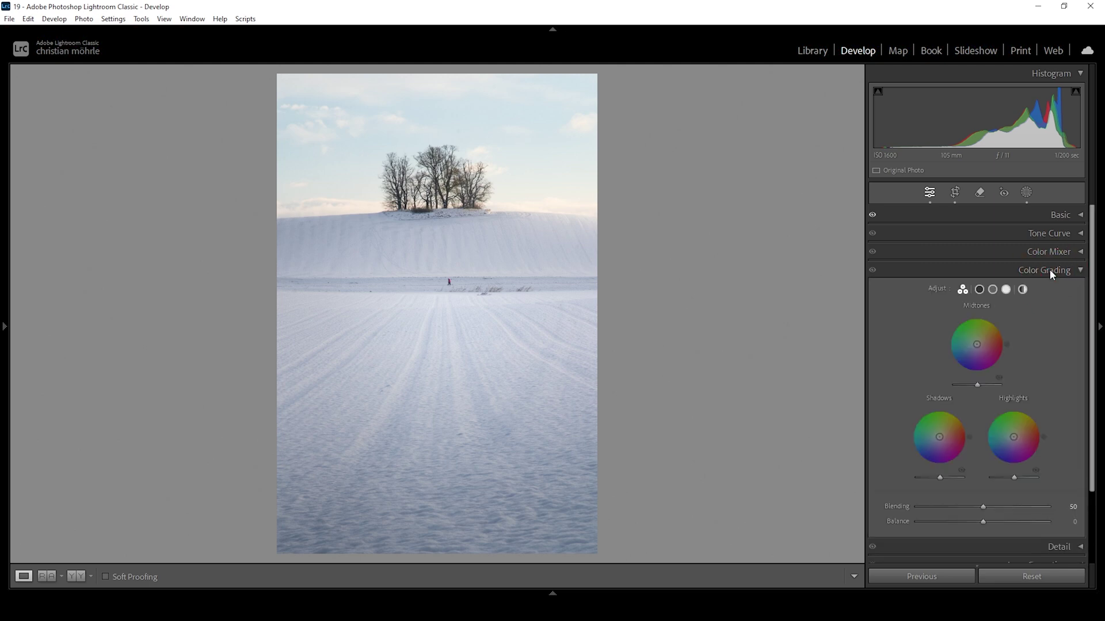
left_click(1007, 290)
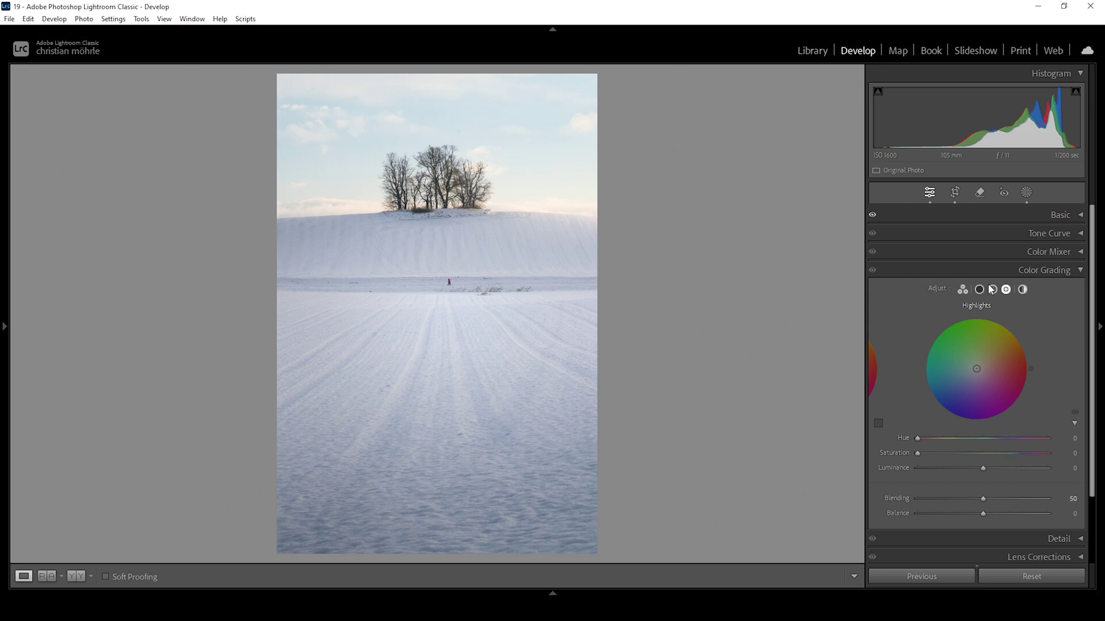
left_click_drag(917, 439, 930, 440)
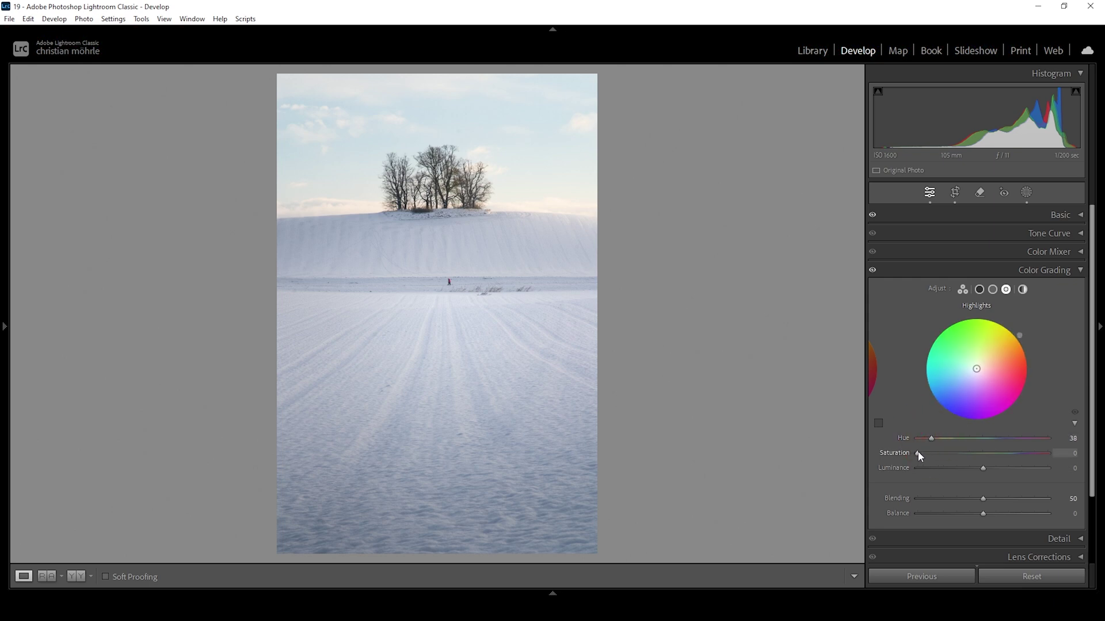
left_click_drag(917, 453, 952, 453)
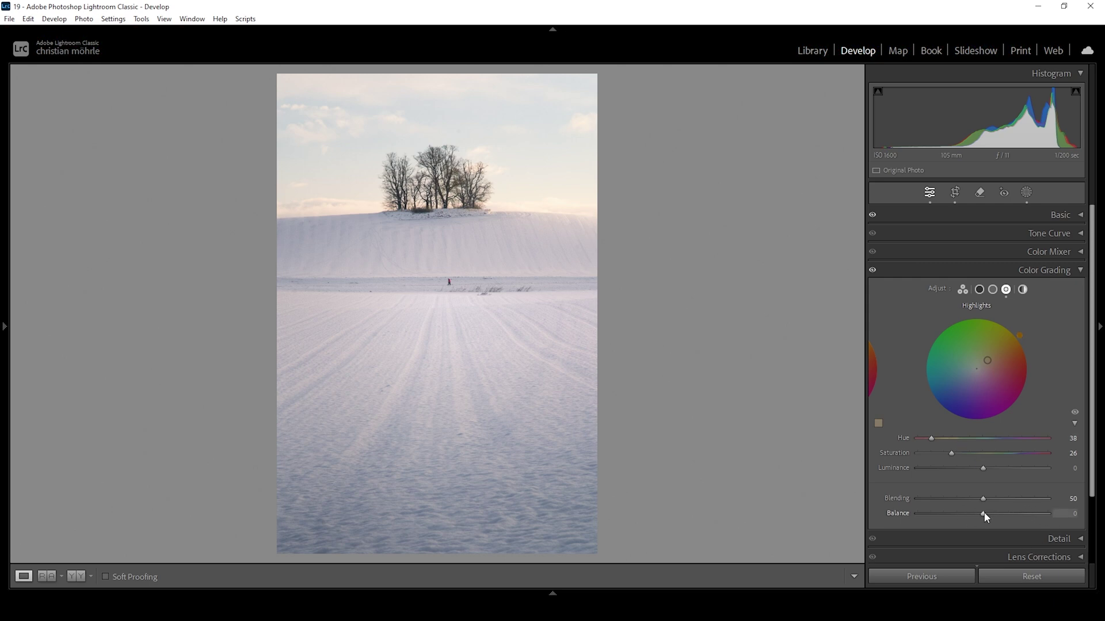
left_click_drag(982, 514, 970, 514)
left_click_drag(961, 512, 941, 513)
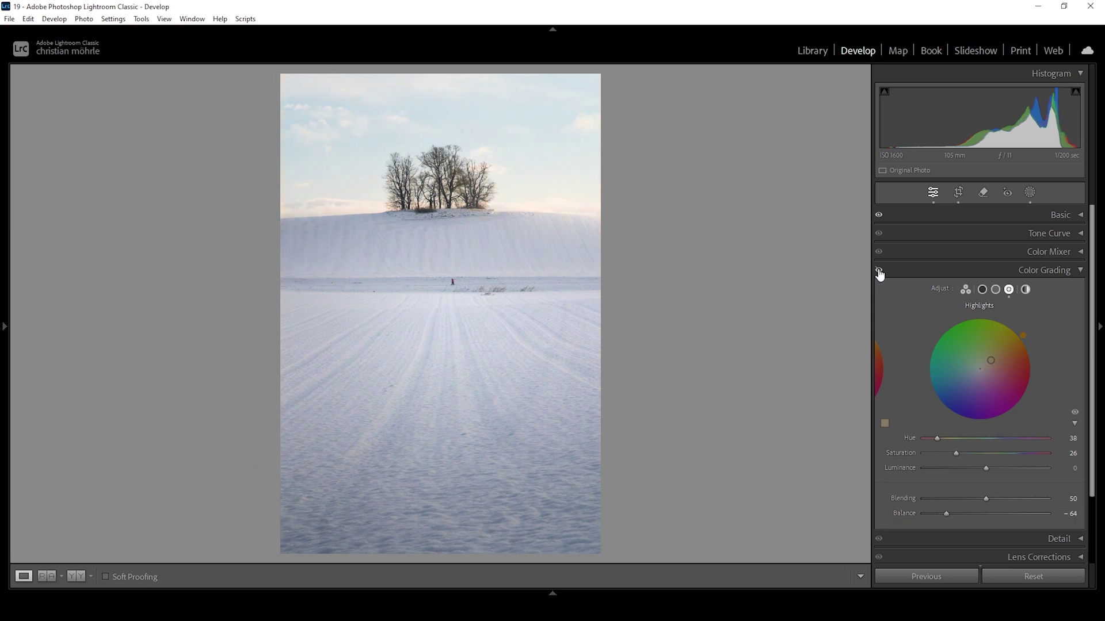
left_click(879, 270)
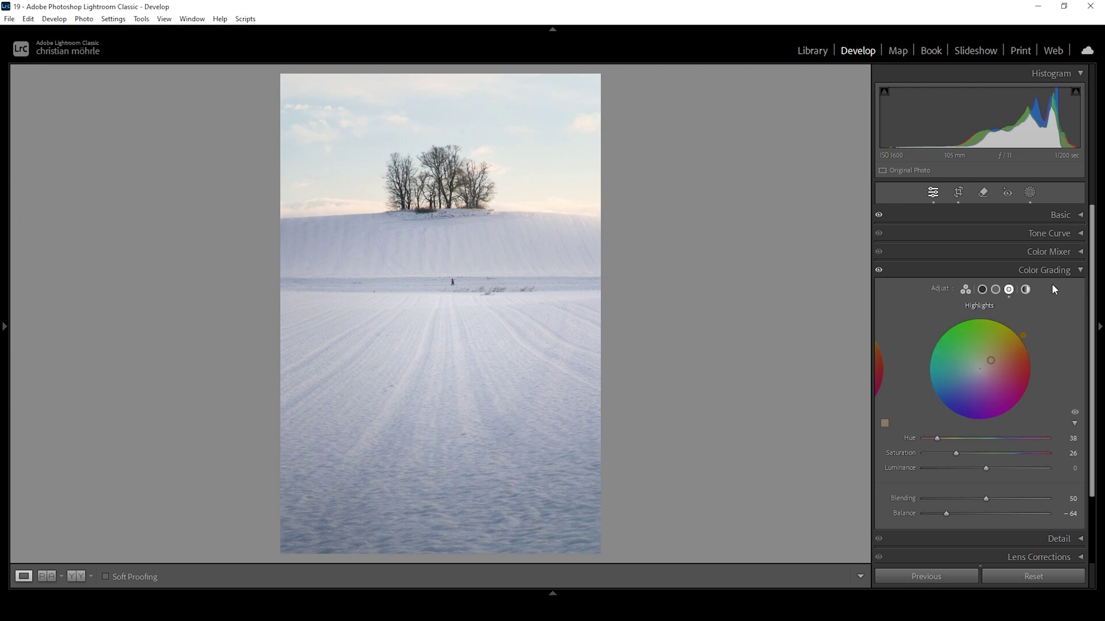
Darken the midtones with Luminance −25 in Color Grading
left_click(996, 289)
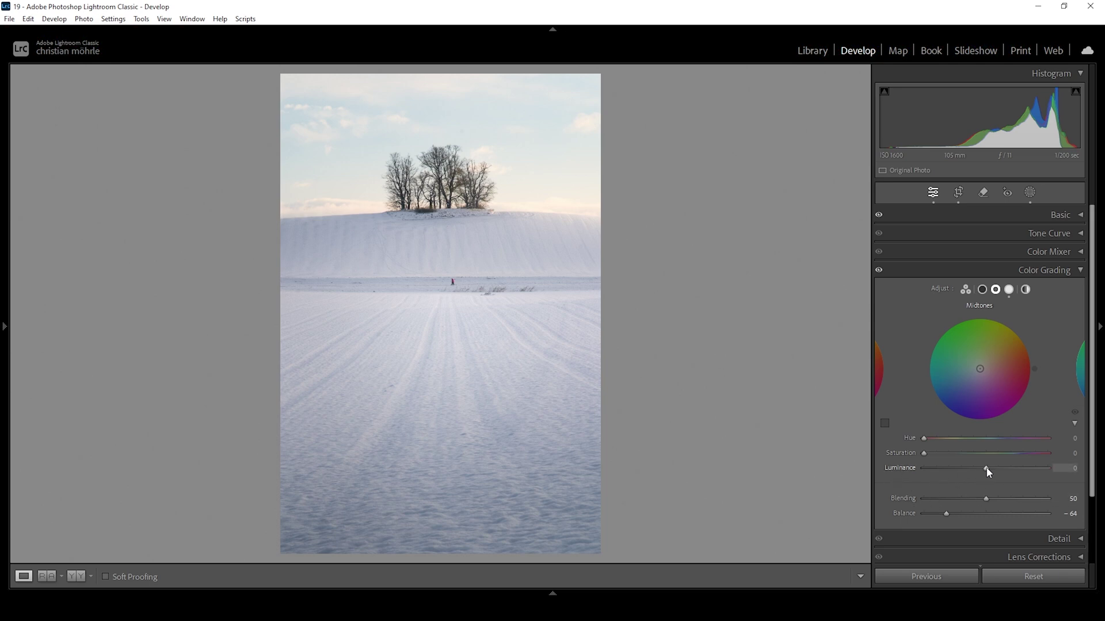
left_click_drag(986, 469, 972, 464)
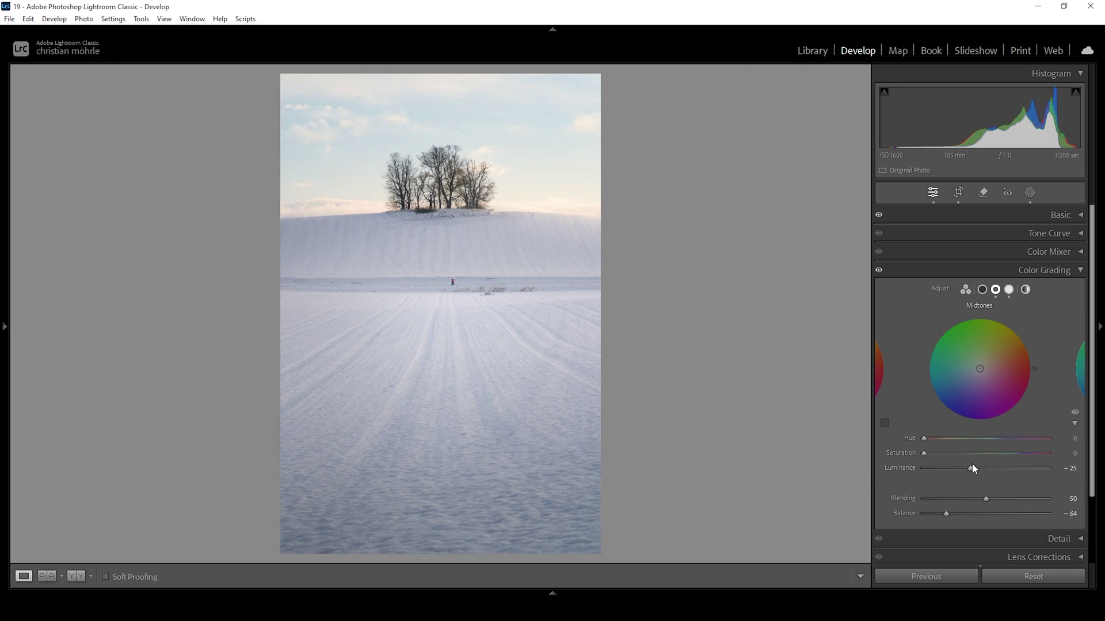
left_click(1075, 270)
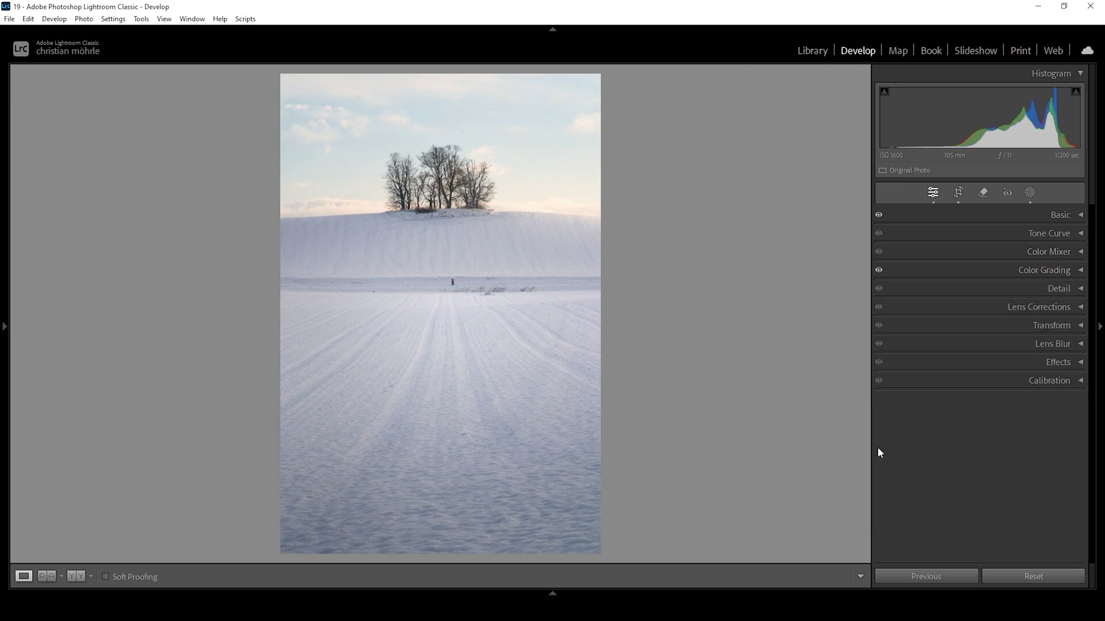
Set the Blue Primary calibration to hue −23 and saturation +30
left_click(1054, 381)
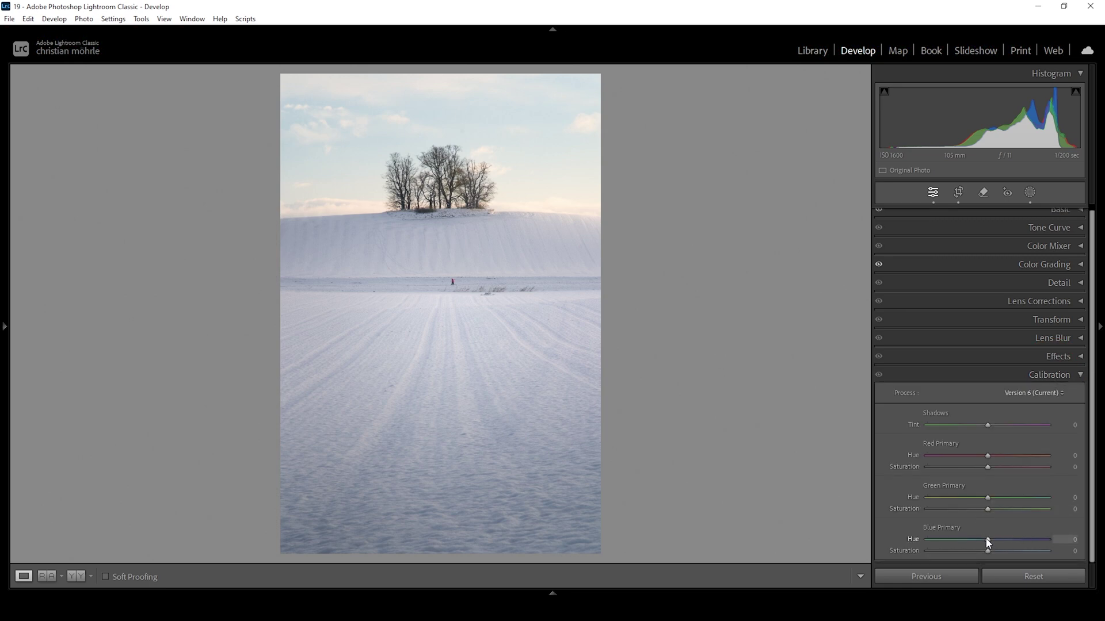
left_click_drag(979, 539, 1008, 551)
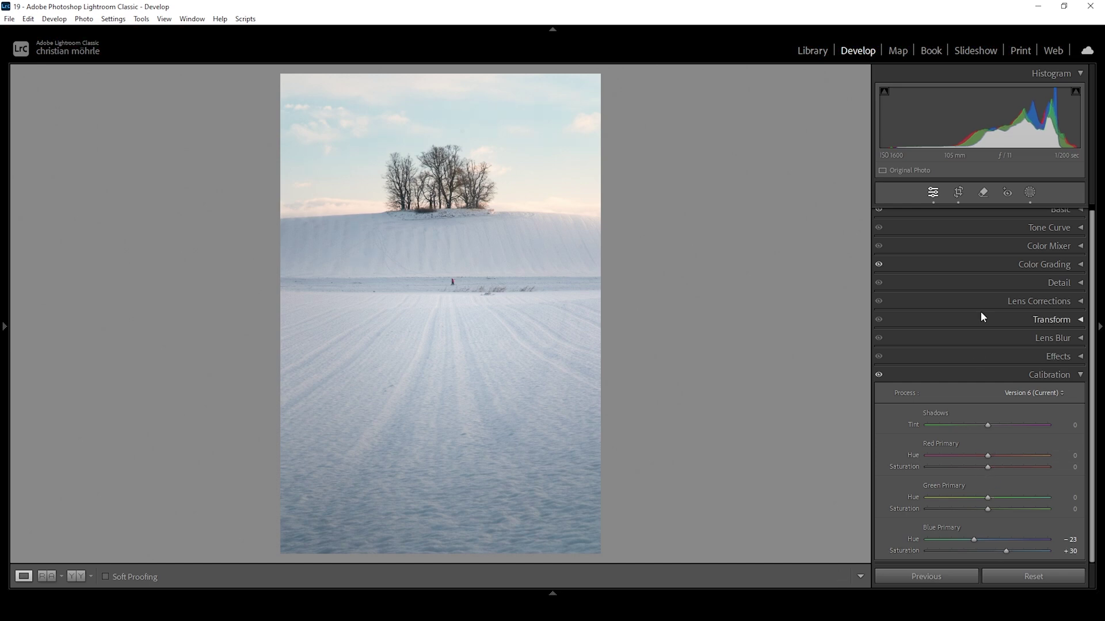
left_click(1063, 283)
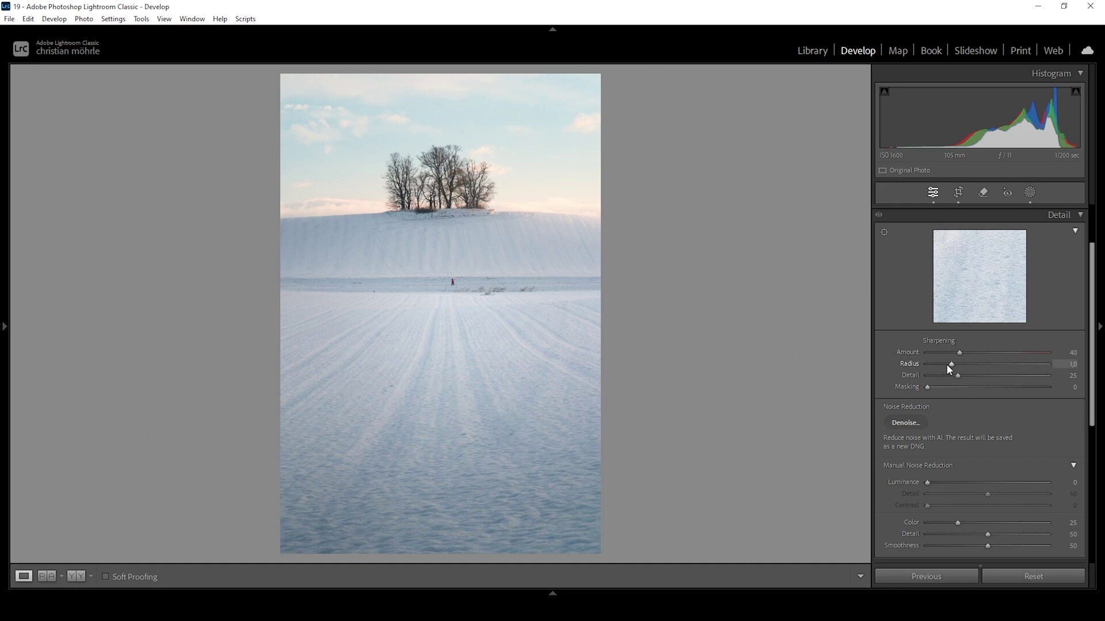
Set sharpening Radius to 0.5, Detail to 100 and Masking to 61
left_click_drag(950, 365, 897, 363)
left_click_drag(957, 375, 1057, 377)
left_click_drag(928, 387, 1003, 389)
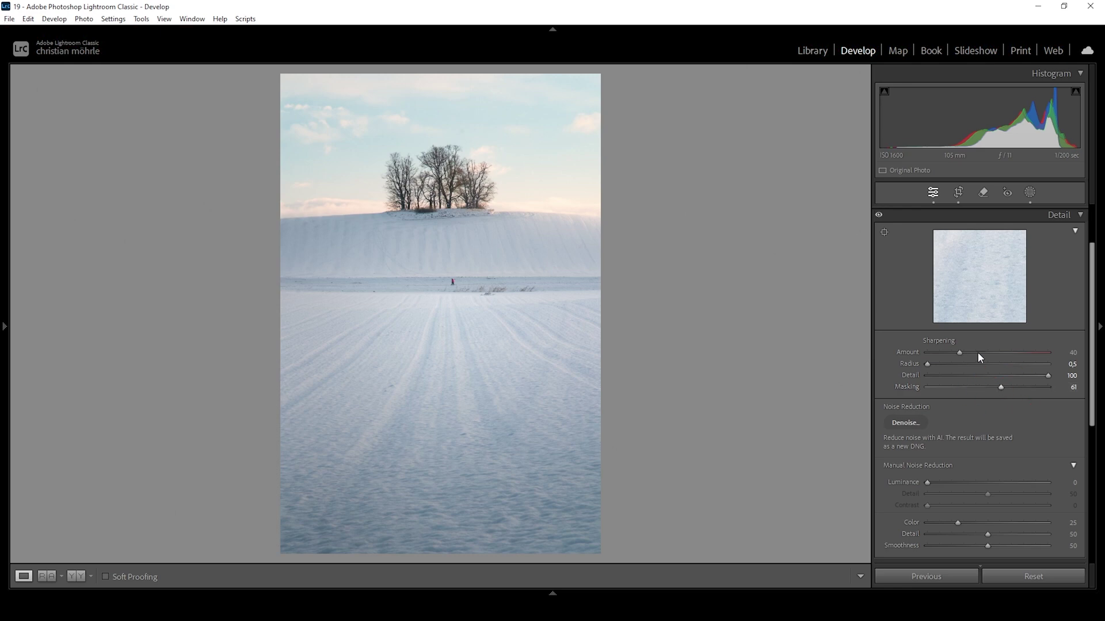